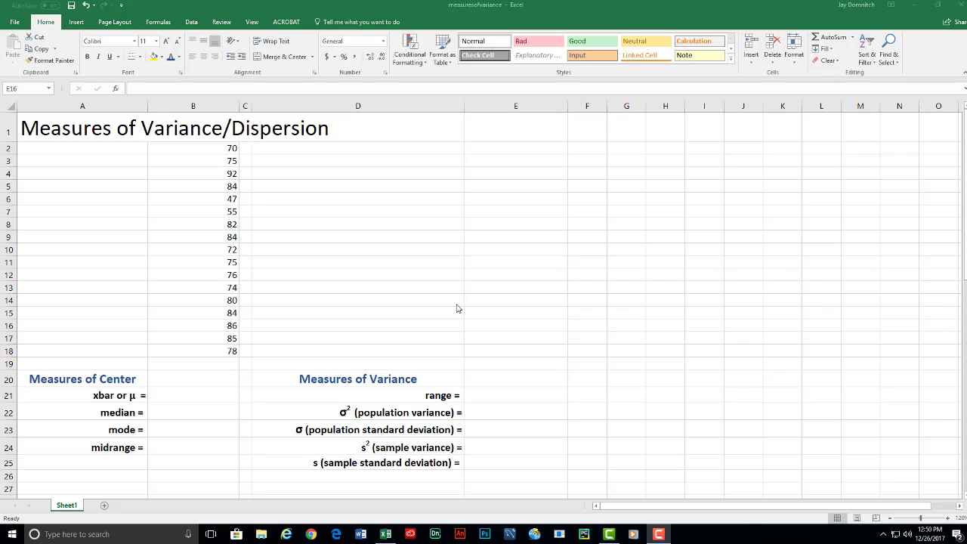
Check the empty cells beside xbar or μ, median, mode and midrange, ending on the mean cell.
left_click(163, 396)
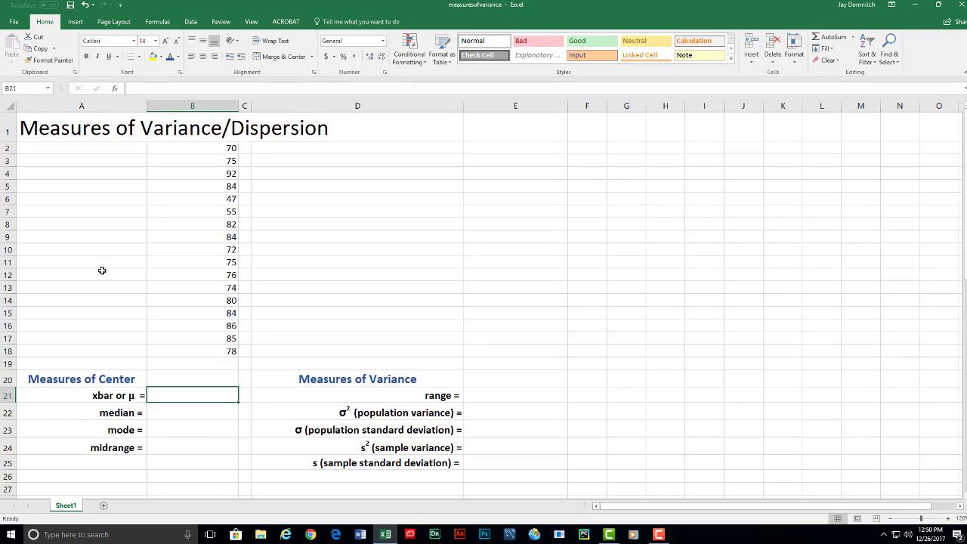
left_click(165, 409)
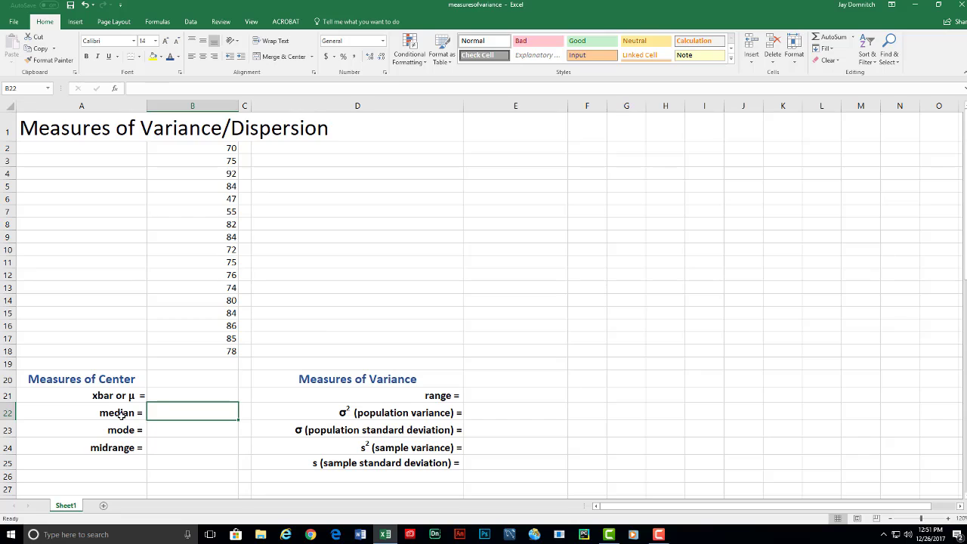
left_click(177, 430)
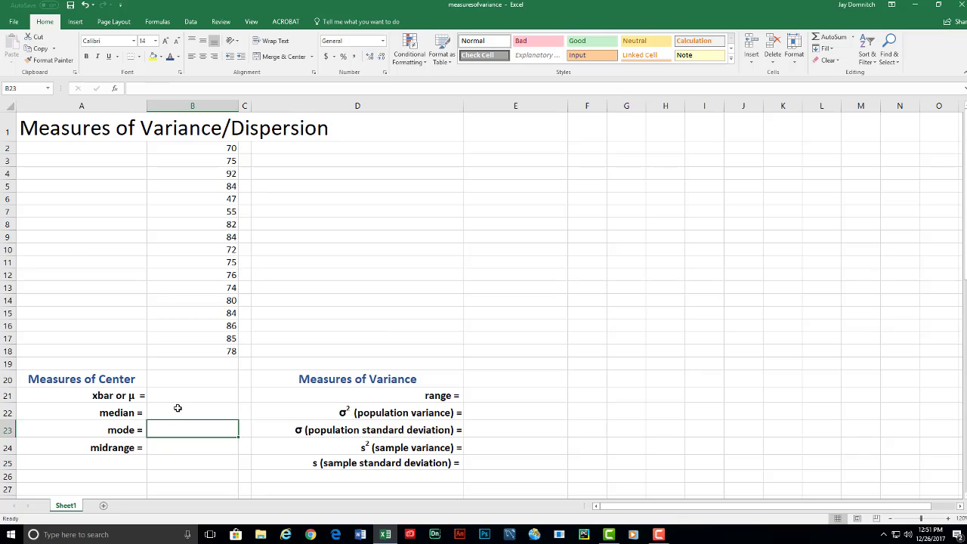
left_click(169, 447)
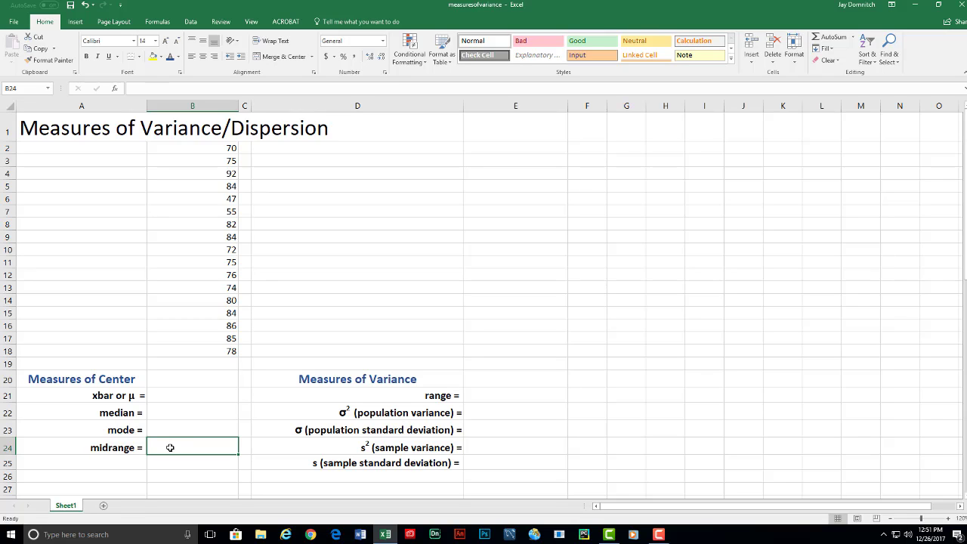
left_click(160, 393)
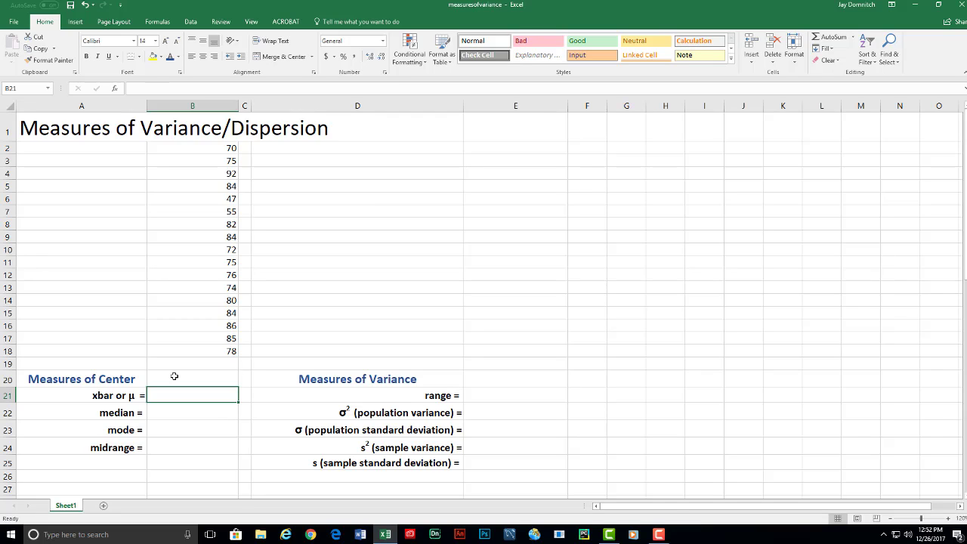
Enter =AVERAGE(B2:B18) in the mean cell, giving 76.41176471.
type("=")
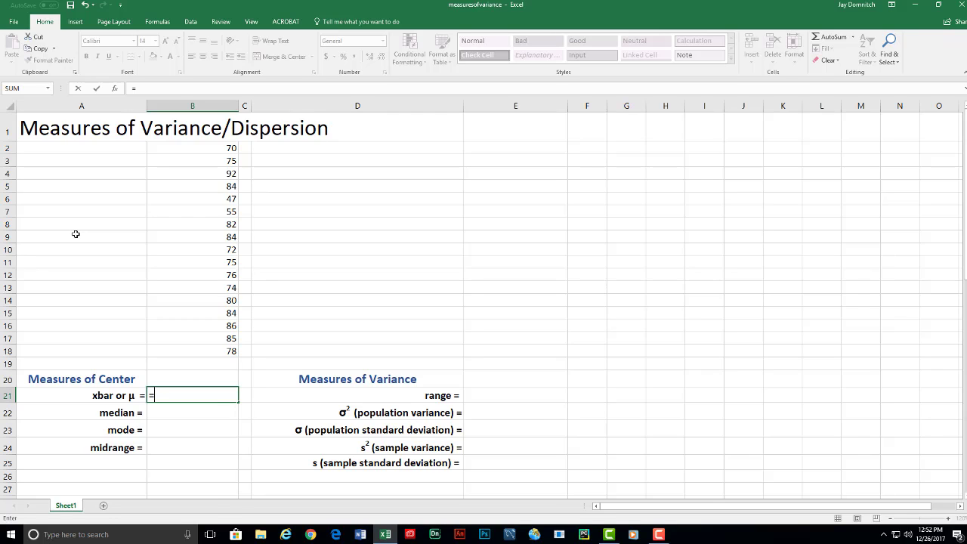
type("a")
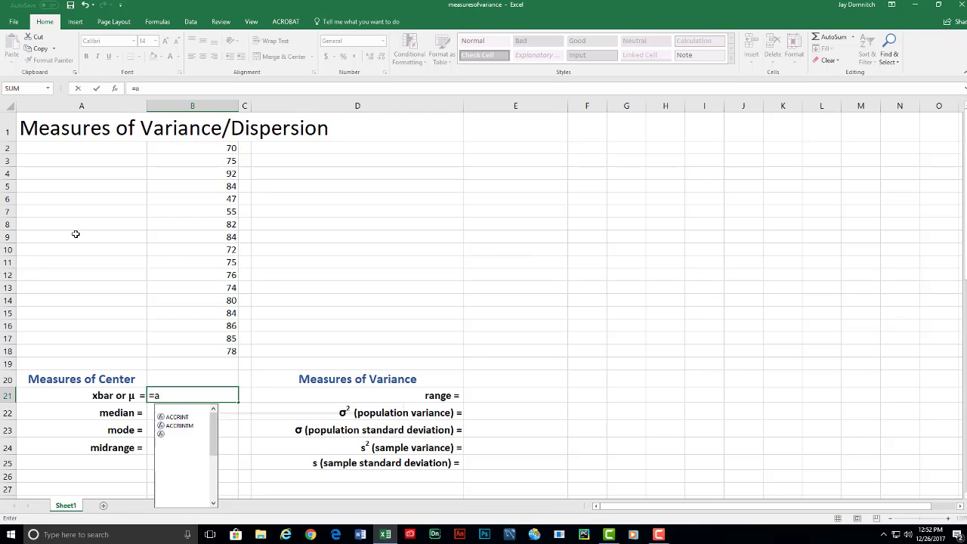
type("verag")
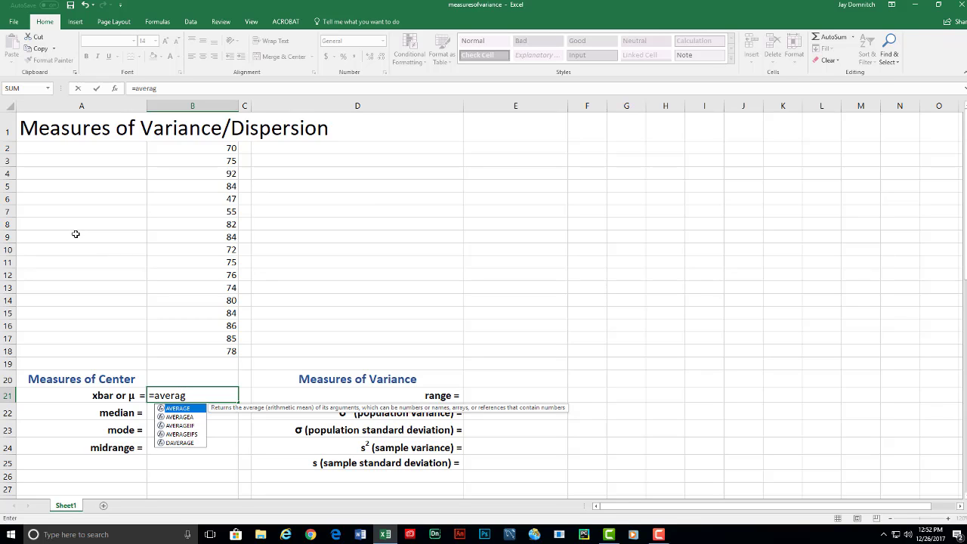
type("e")
double_click(176, 409)
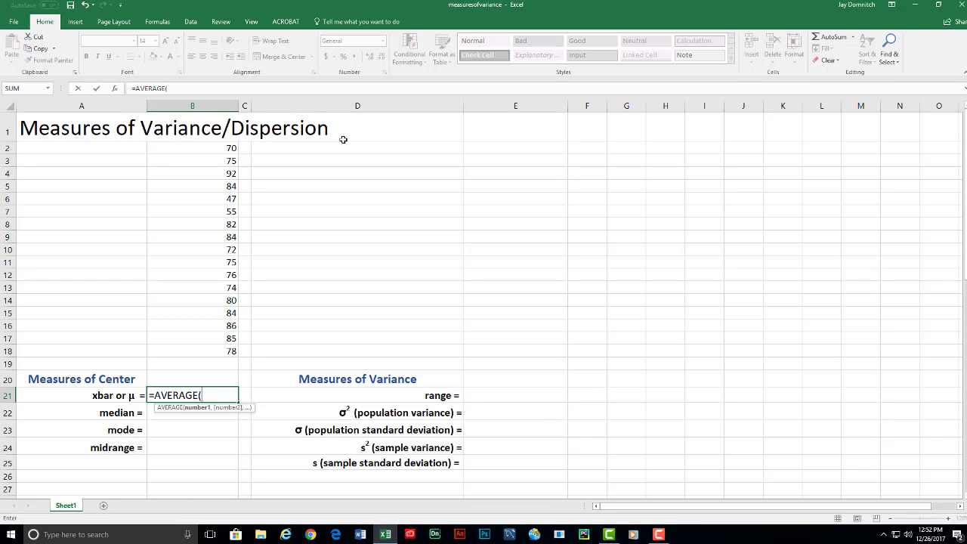
left_click(220, 148)
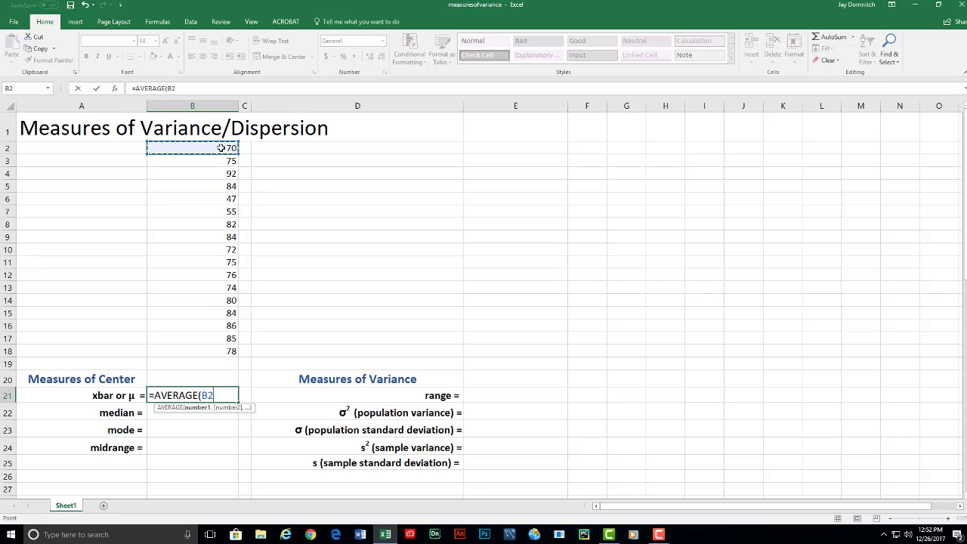
left_click_drag(220, 148, 233, 352)
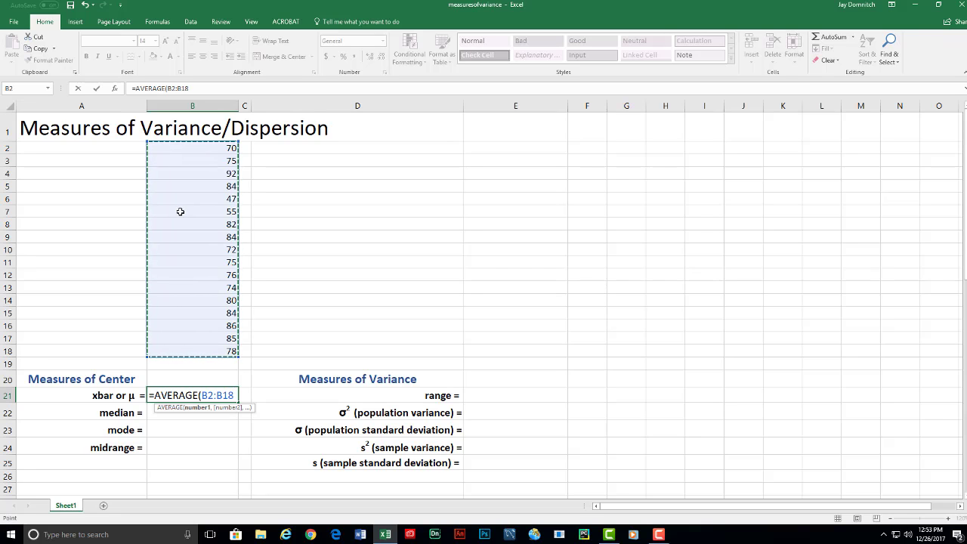
type(")")
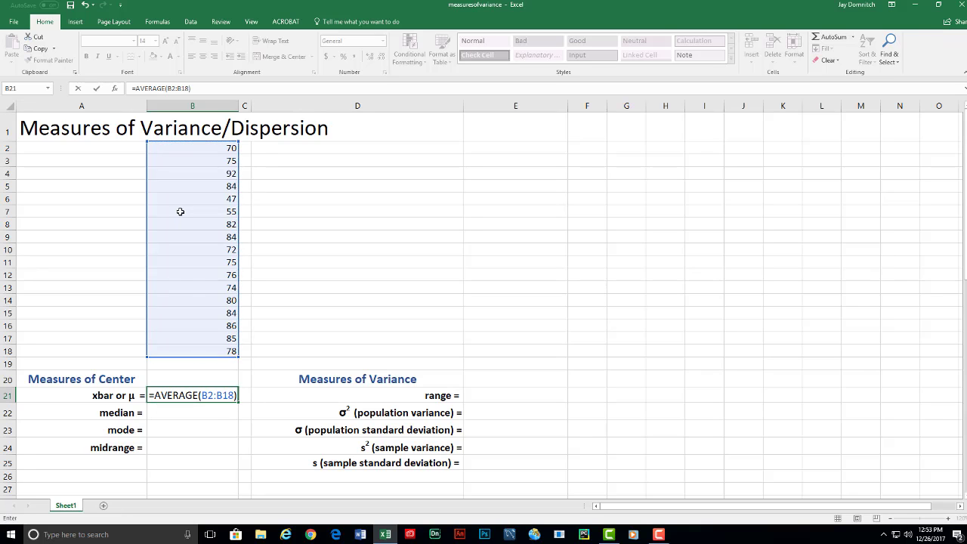
key("Return")
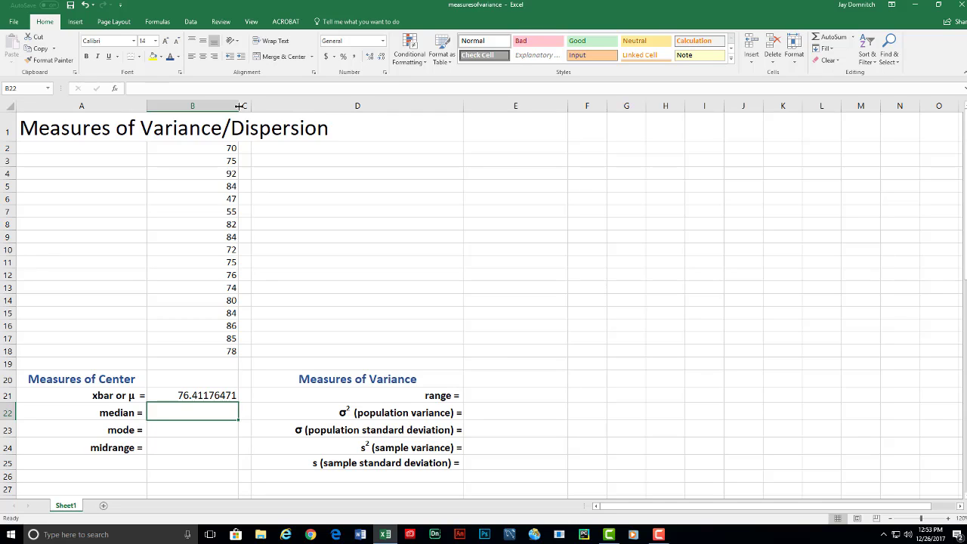
Resize column B to about 18.29 so the mean 76.41176471 displays in full.
left_click_drag(239, 106, 171, 105)
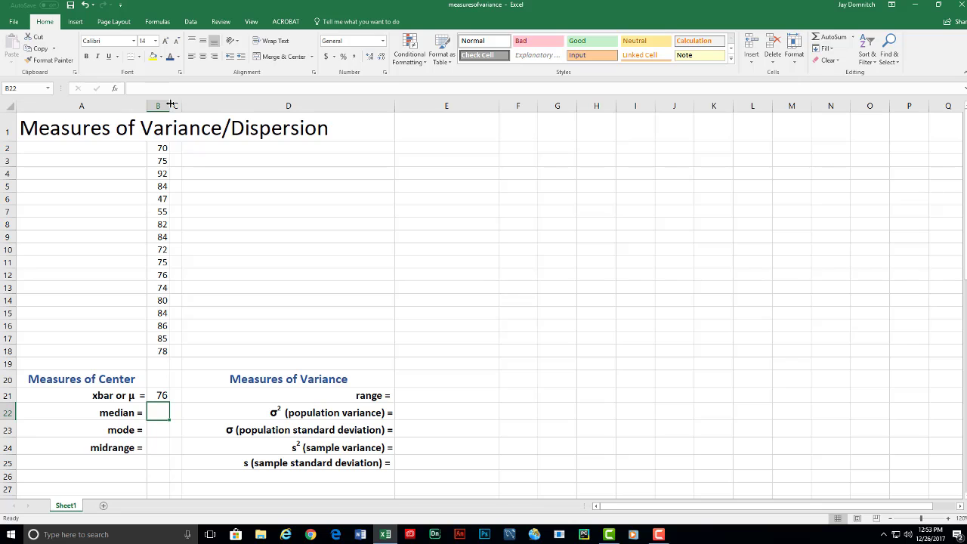
left_click_drag(172, 104, 230, 105)
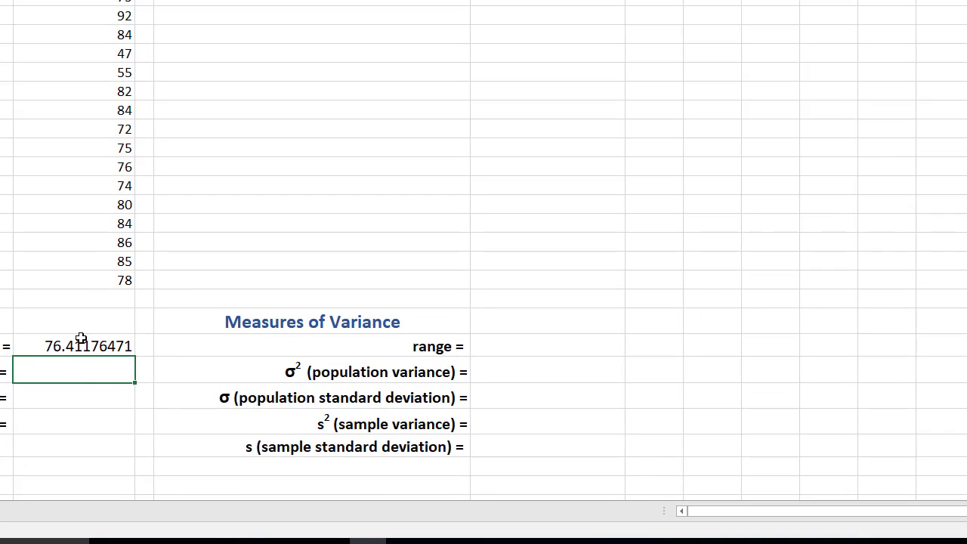
Enter =MEDIAN(B2:B18) in the median cell, giving 78.
type("=med")
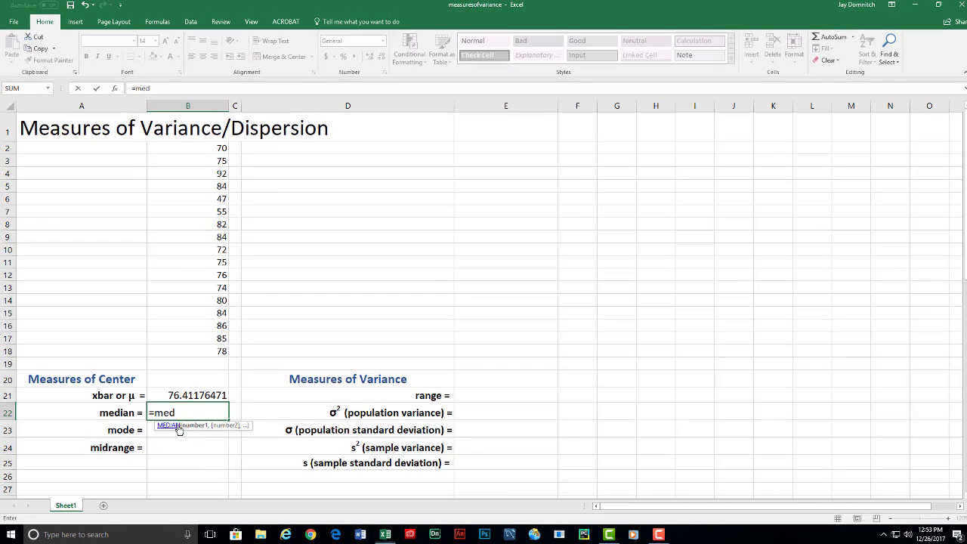
double_click(54, 391)
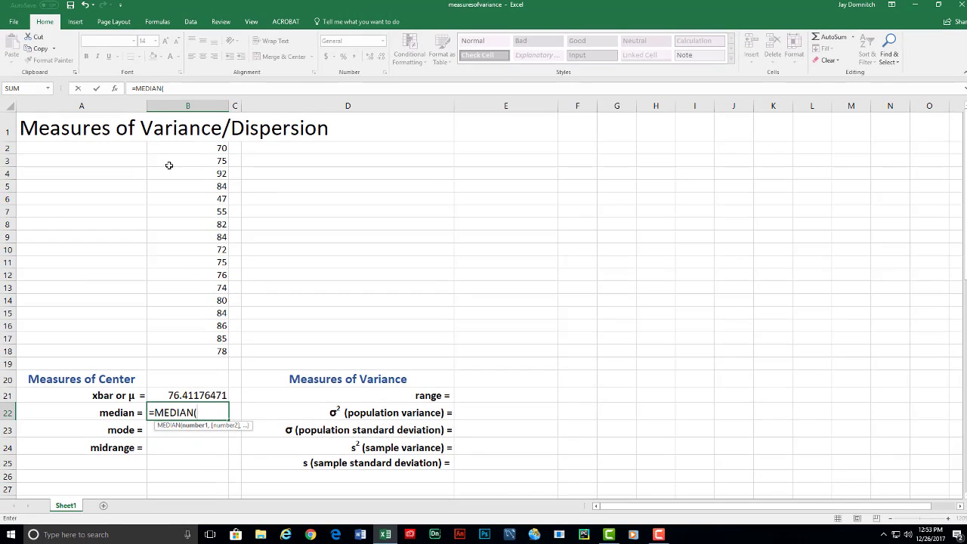
left_click(192, 147)
left_click_drag(193, 147, 195, 348)
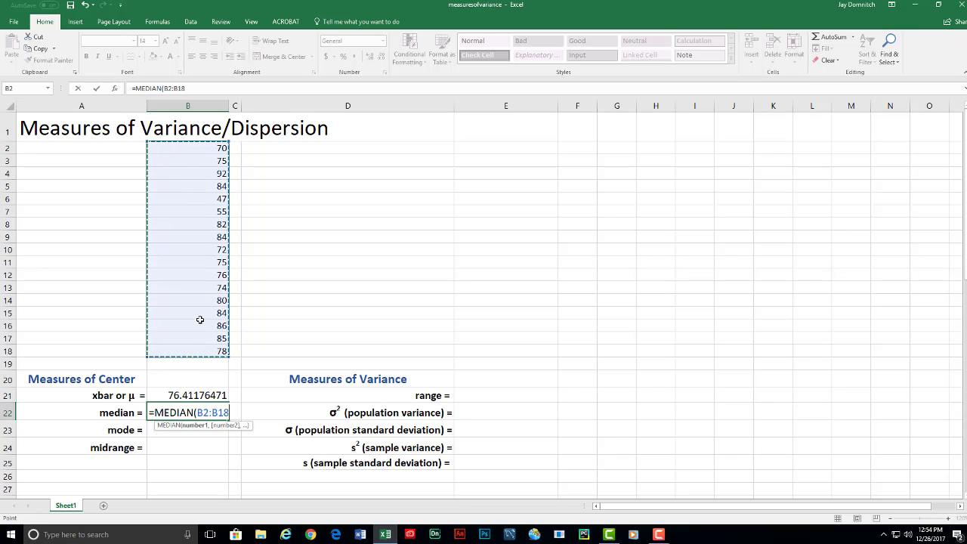
type(")")
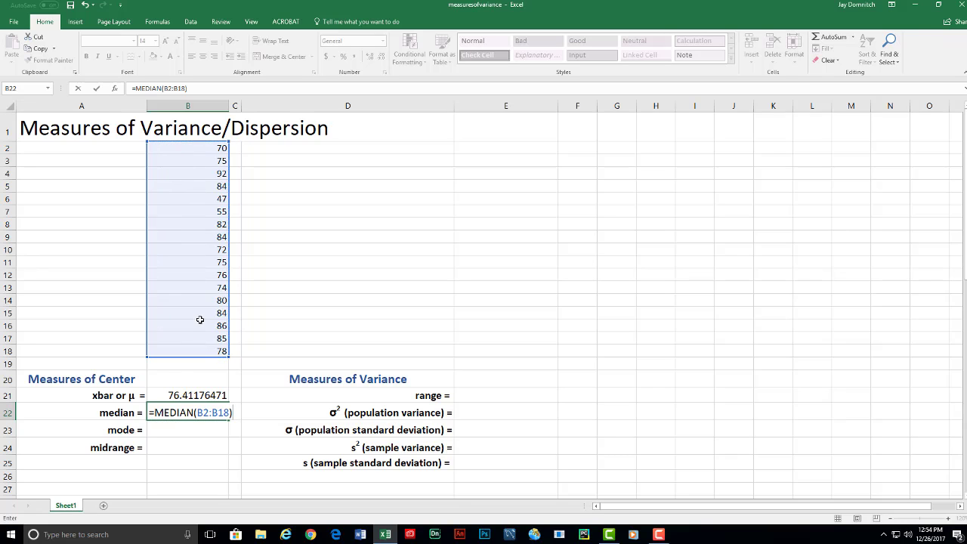
key("Return")
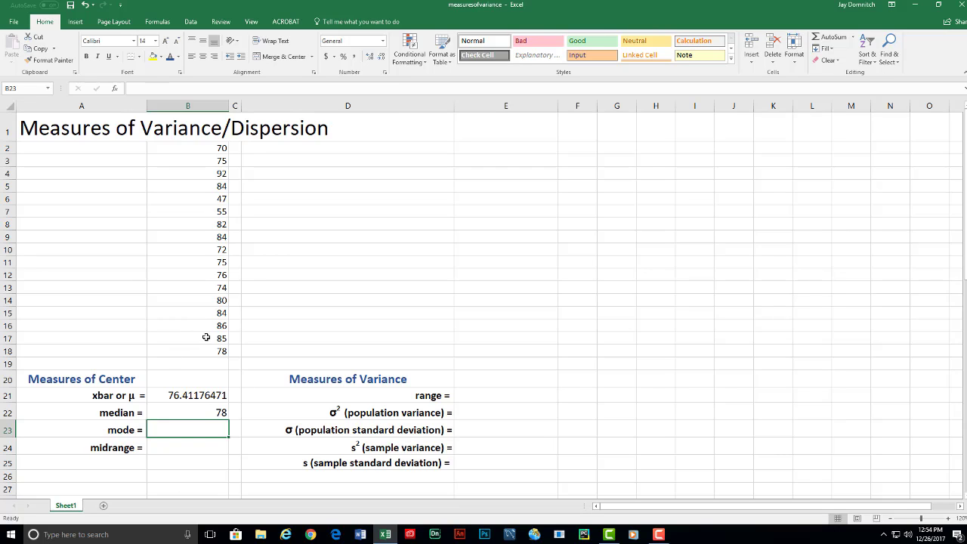
Build =MODE.SNGL over the scores B2:B18 in the mode cell, giving 84.
type("=mo")
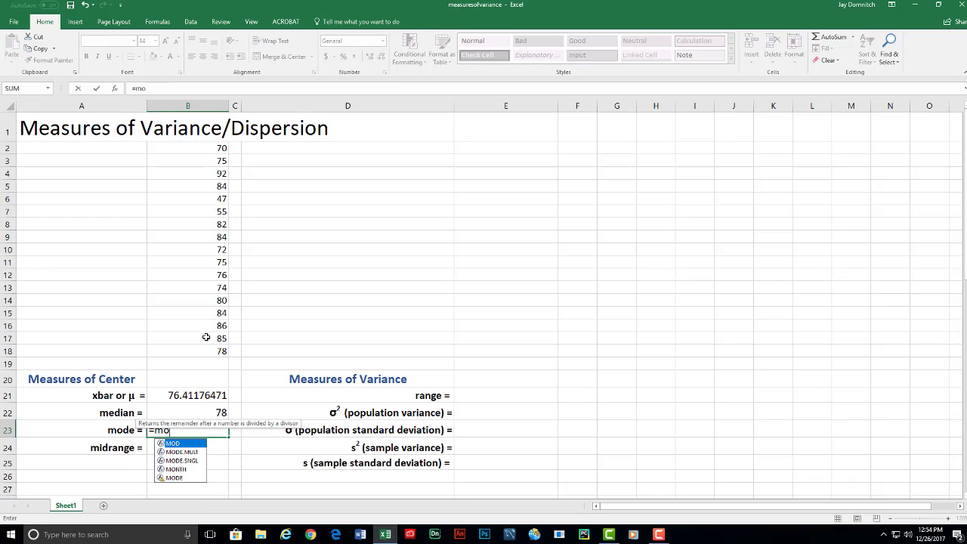
type("d")
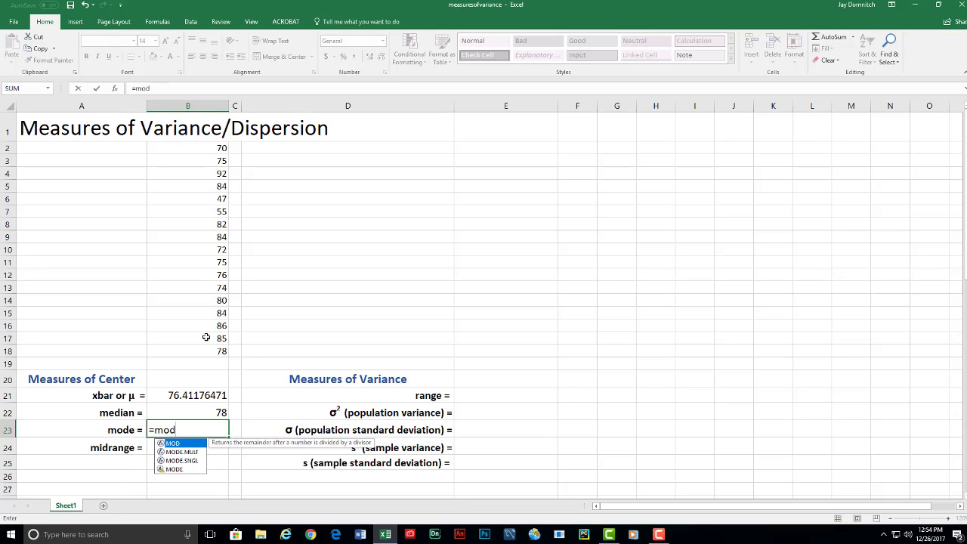
type("e")
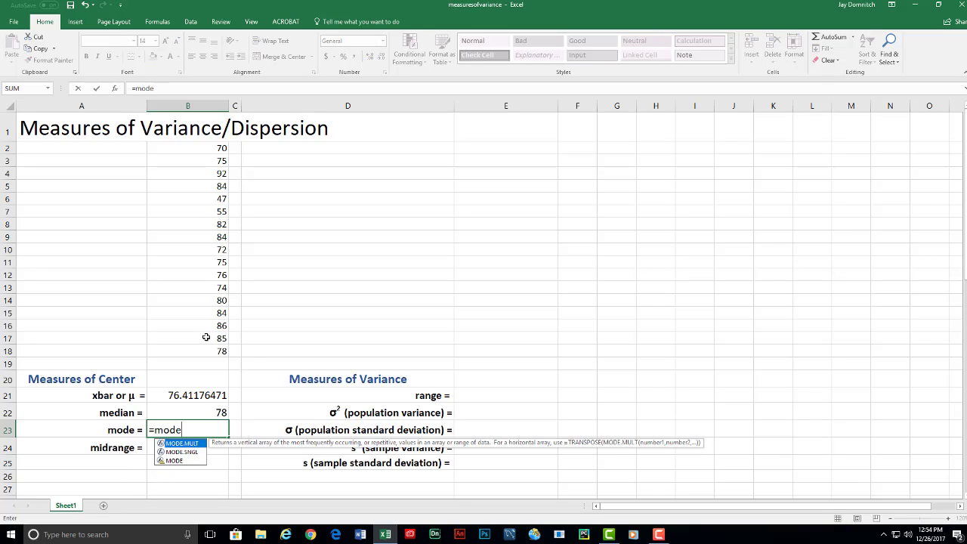
left_click(182, 453)
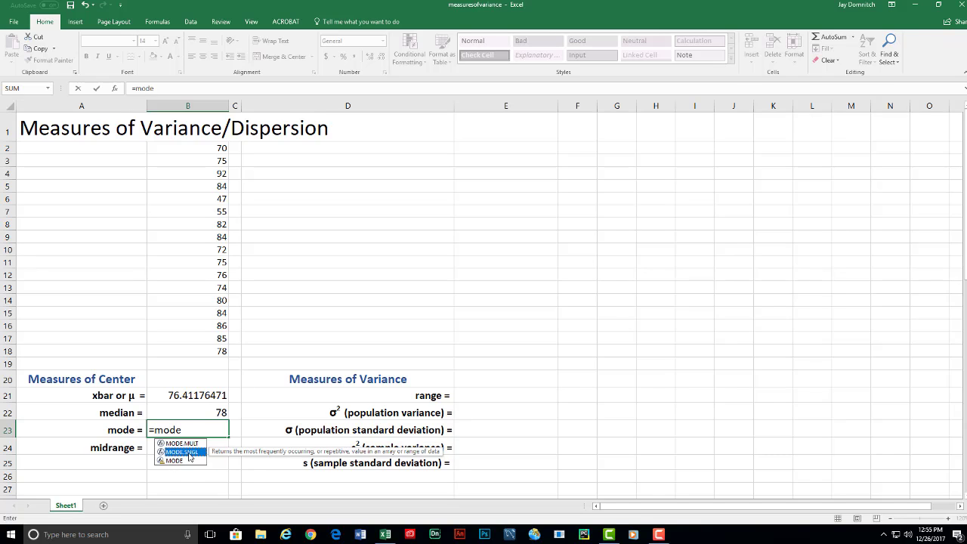
double_click(182, 451)
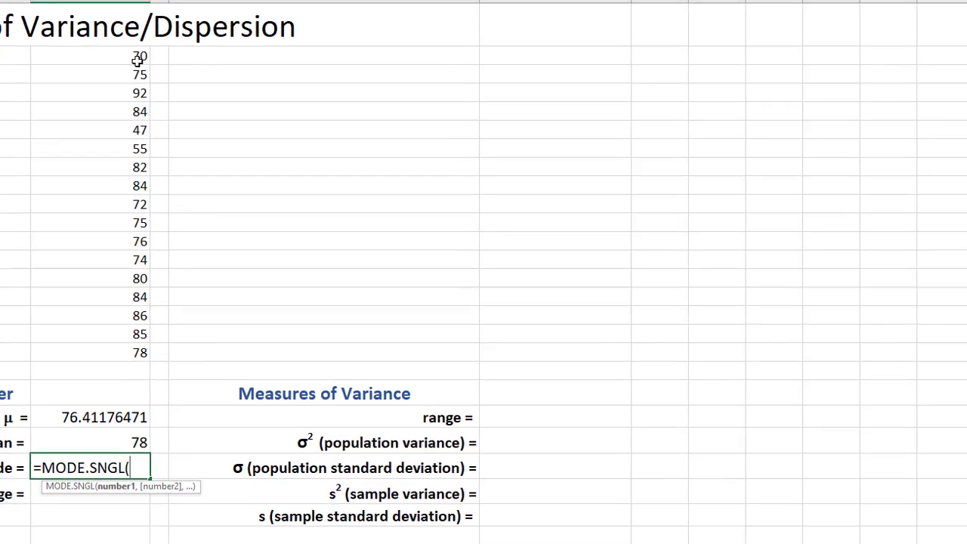
left_click_drag(138, 54, 108, 348)
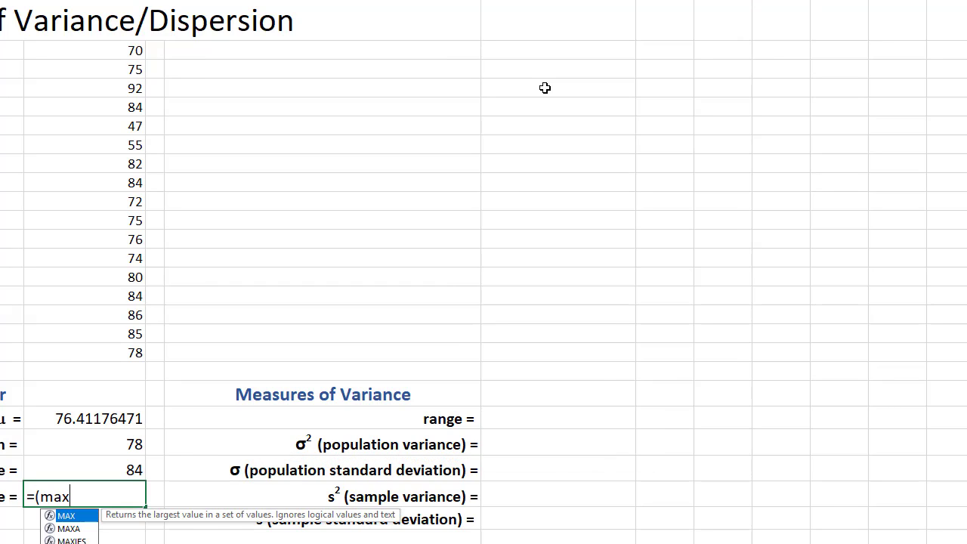
Type the midrange formula =(MAX(B2:B18)+MIN(B2:B18))/2 in the midrange cell.
type("(")
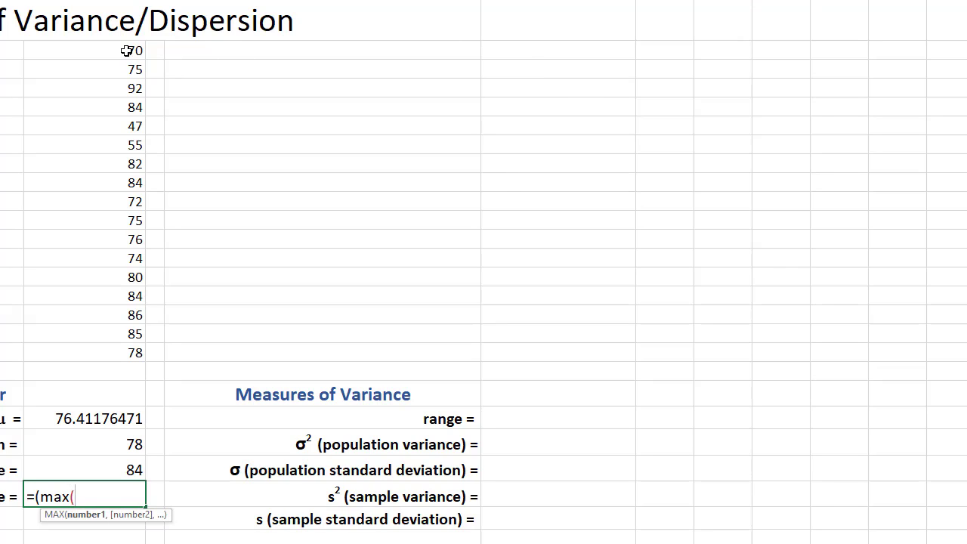
left_click_drag(125, 53, 135, 350)
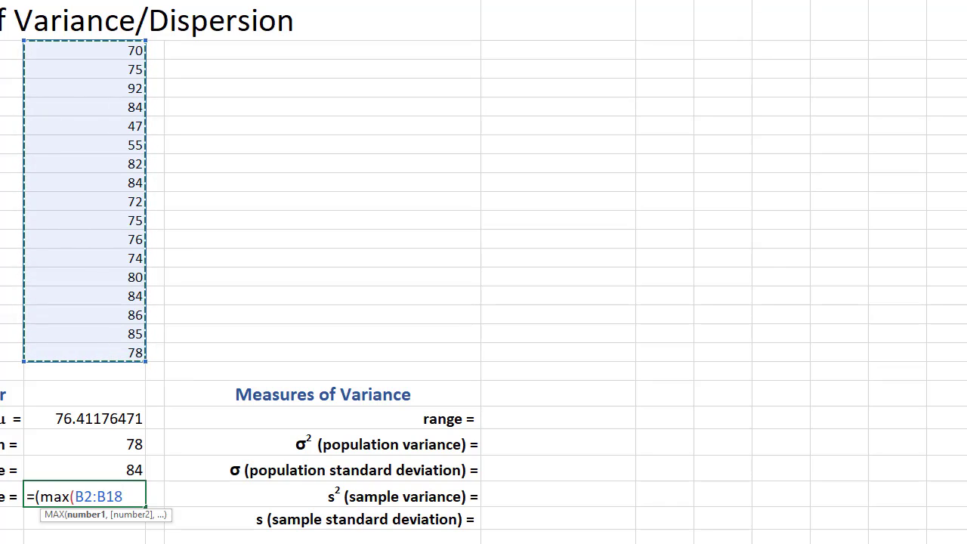
type(")")
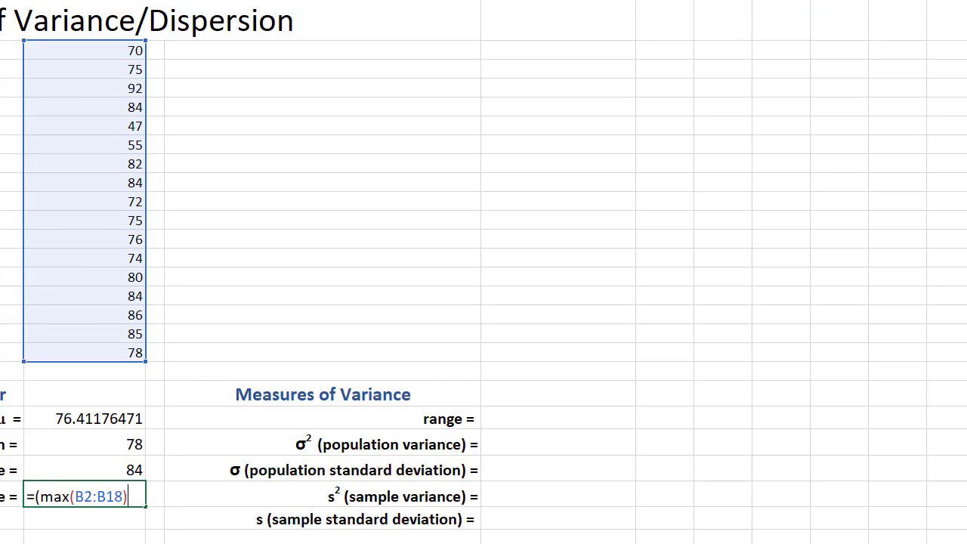
type("+min(")
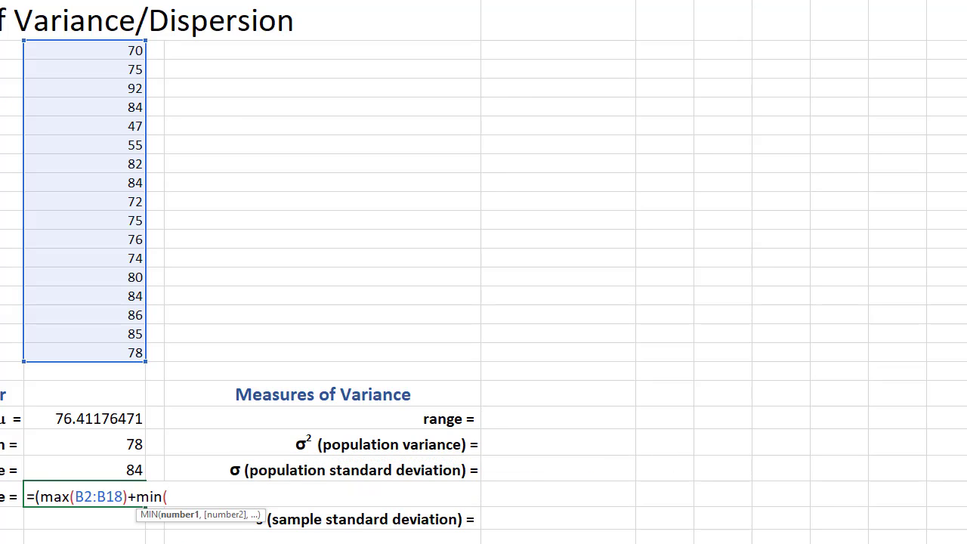
left_click_drag(106, 50, 125, 349)
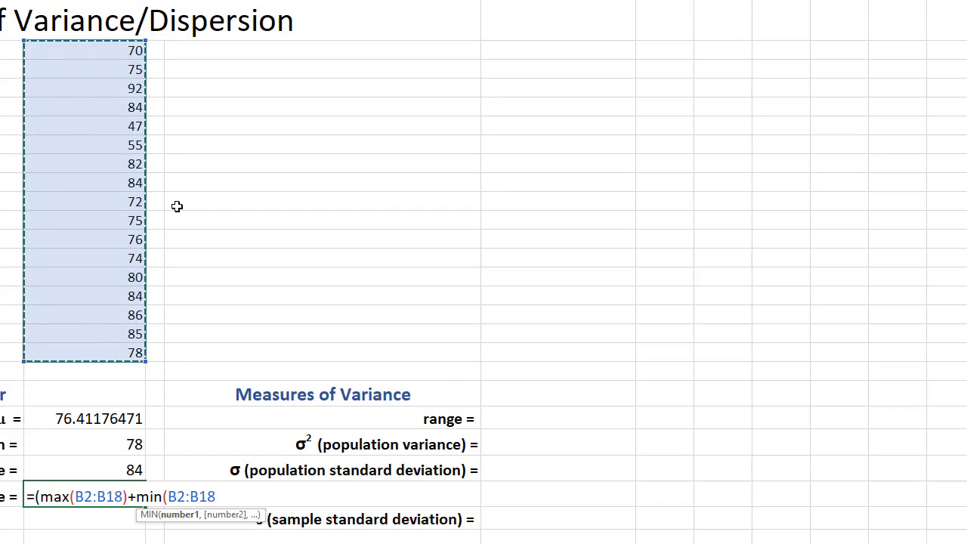
type(")")
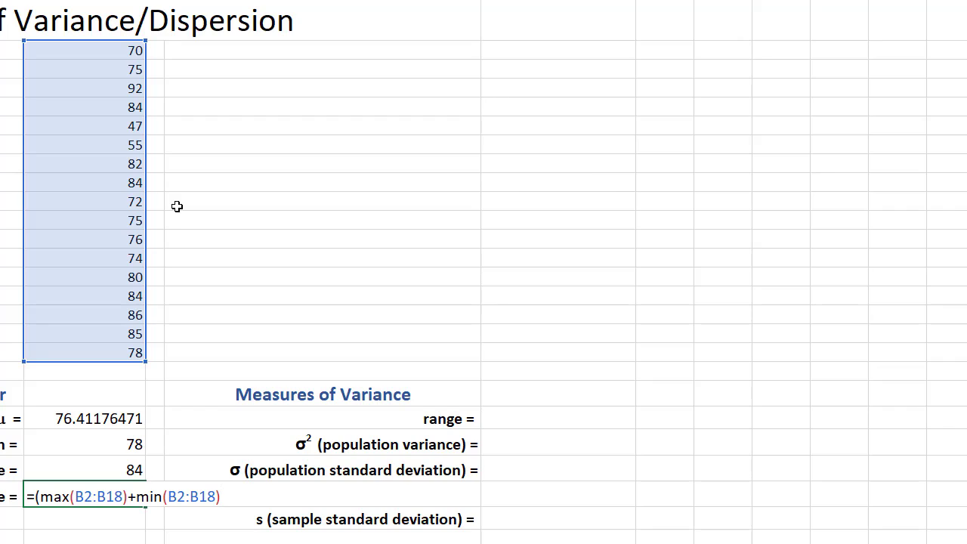
type(")/")
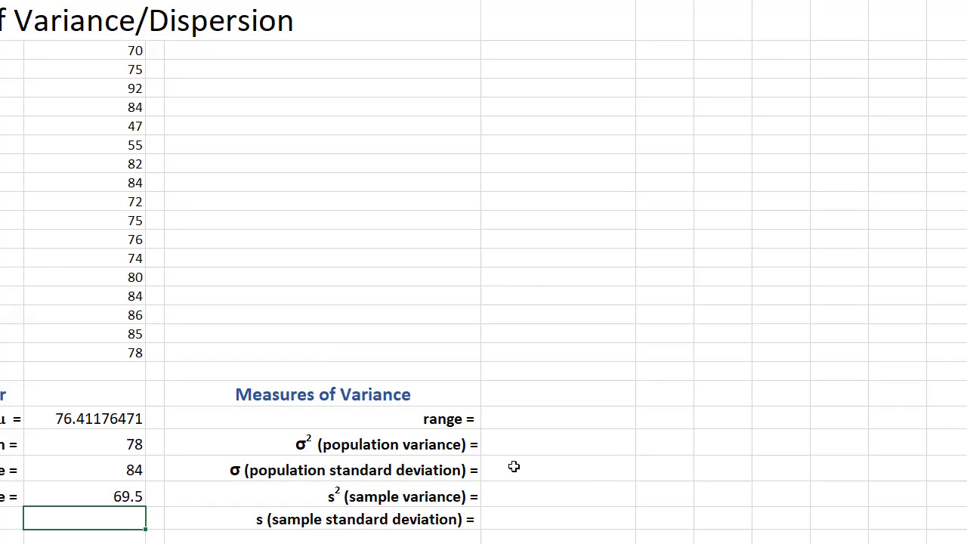
Enter =MAX(B2:B18)-MIN(B2:B18) in E21 beside range, giving 45.
left_click(530, 420)
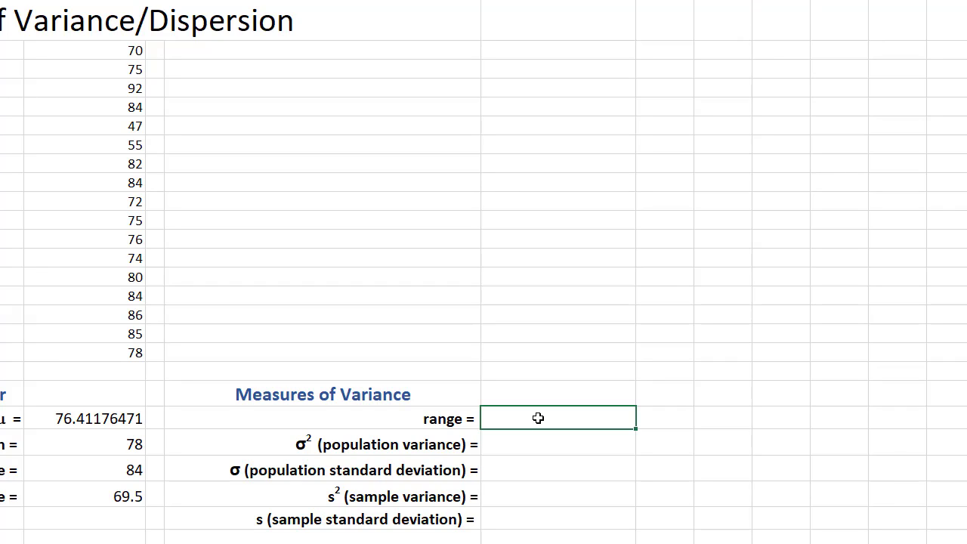
type("=")
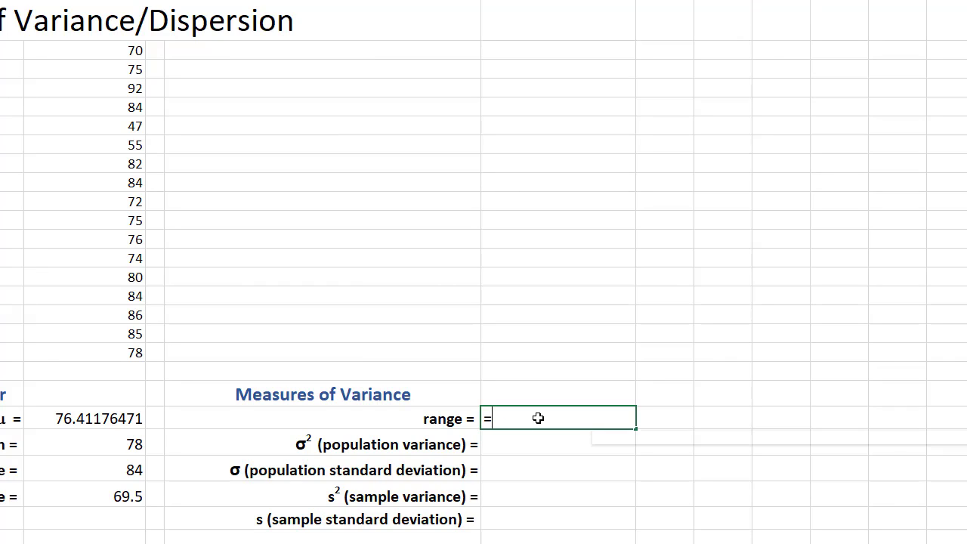
type("max(")
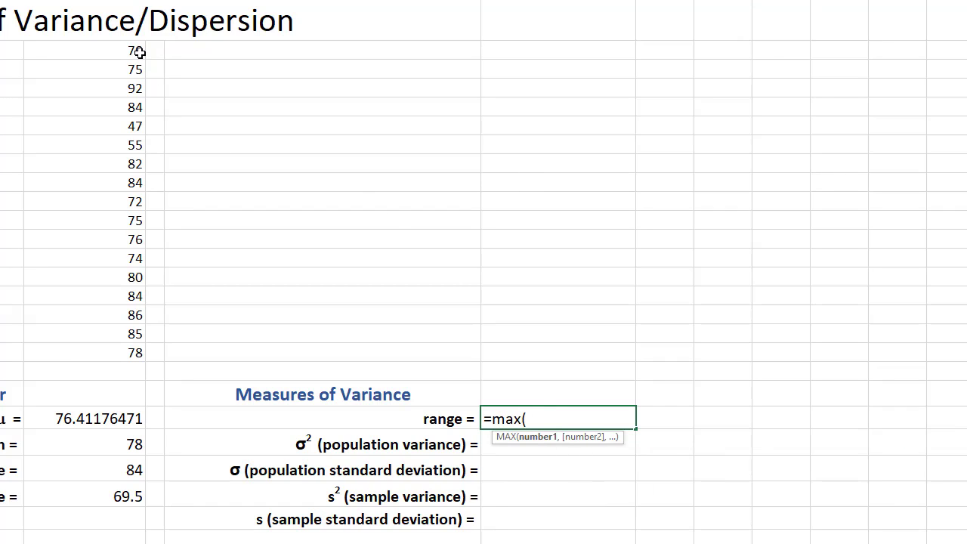
left_click_drag(140, 51, 104, 352)
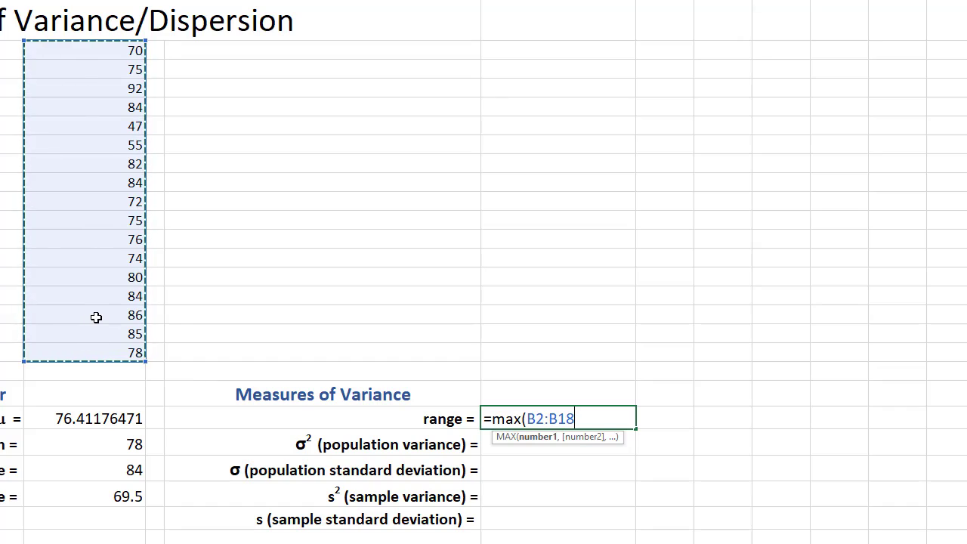
type(")-")
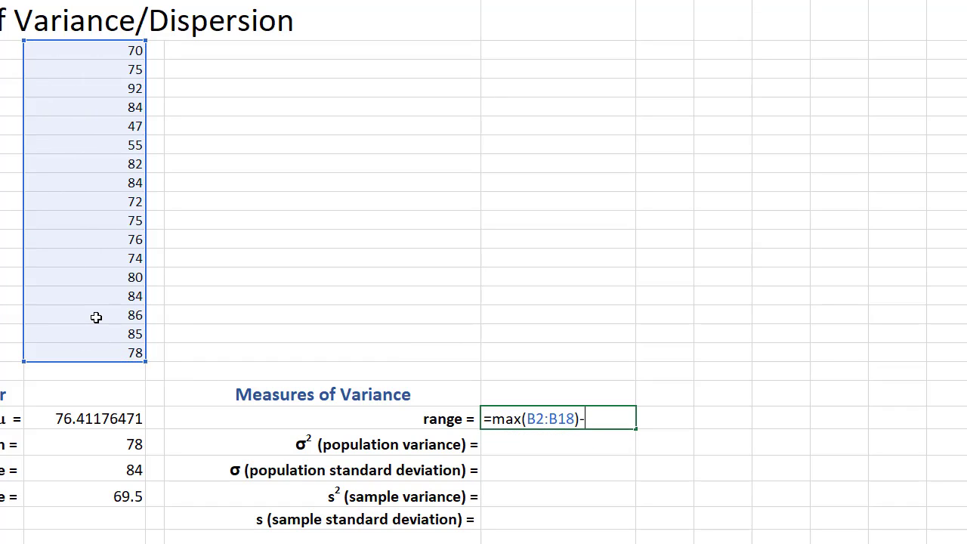
type("min")
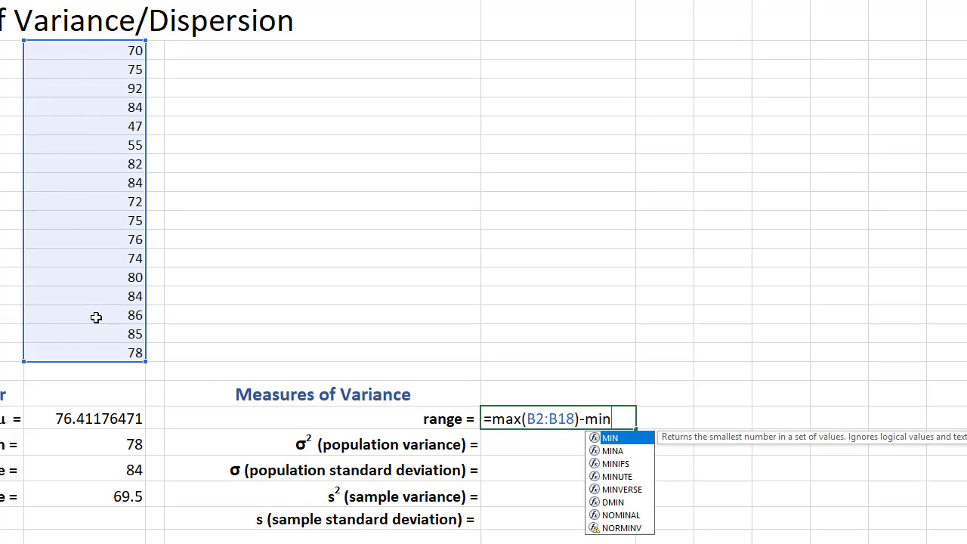
type("(")
left_click(85, 51)
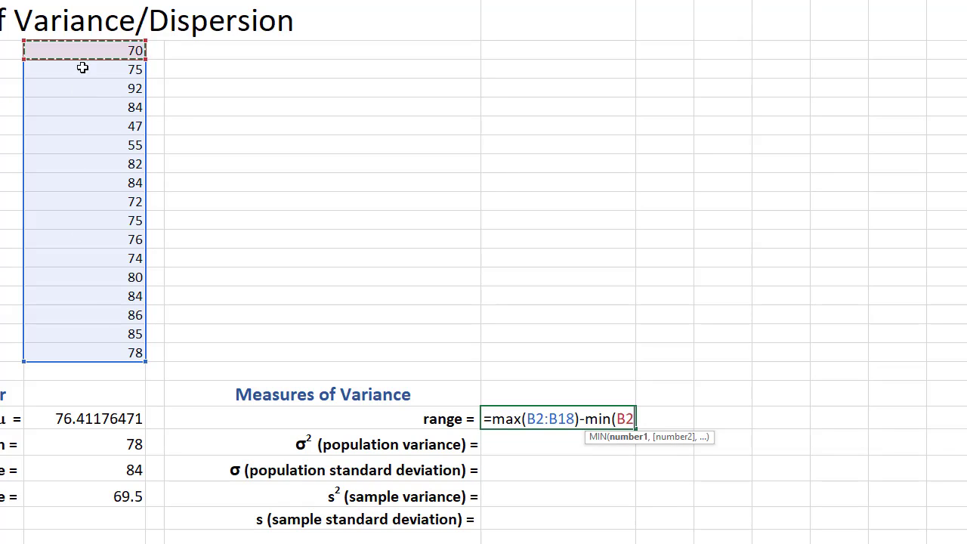
left_click_drag(80, 88, 65, 343)
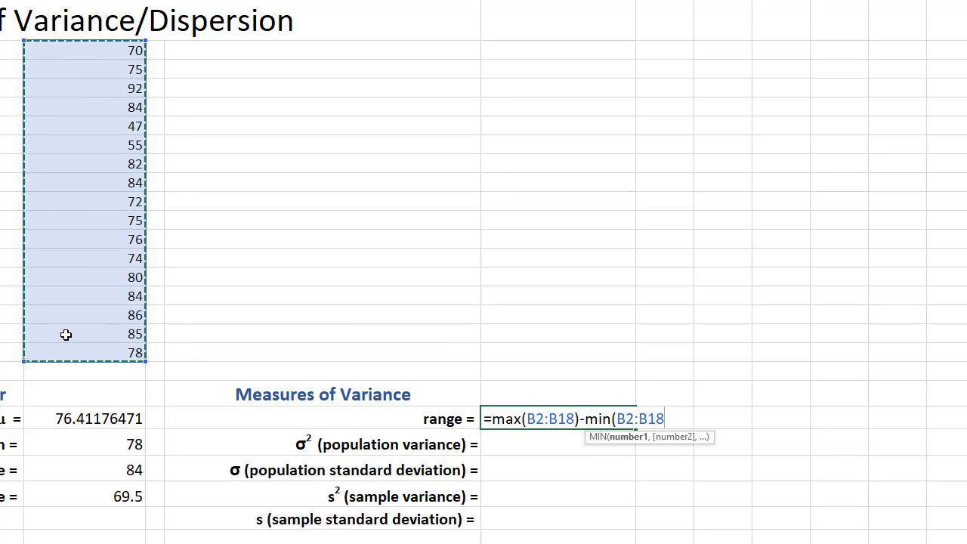
type(")")
key("Return")
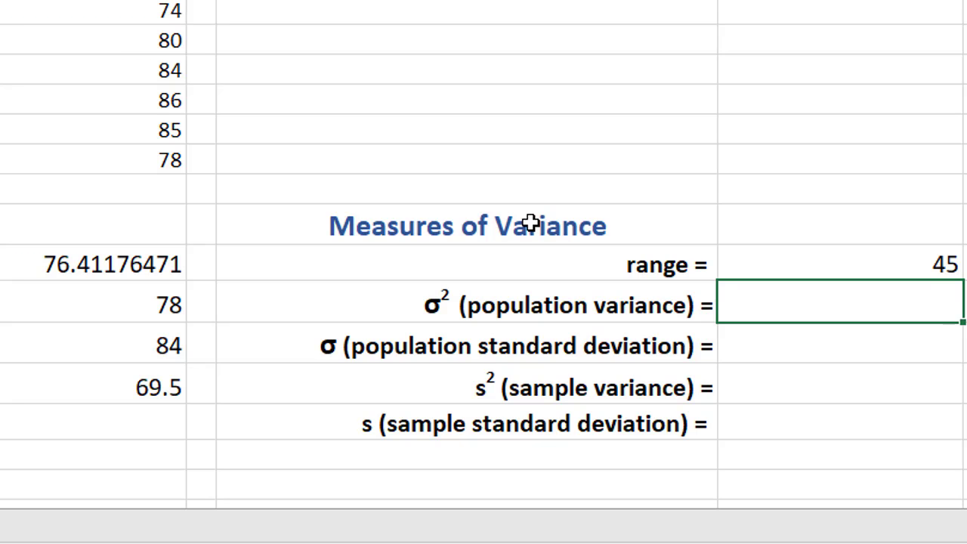
Select the 17 scores in B2:B18 to show their count, sum and average in the status bar.
left_click(374, 31)
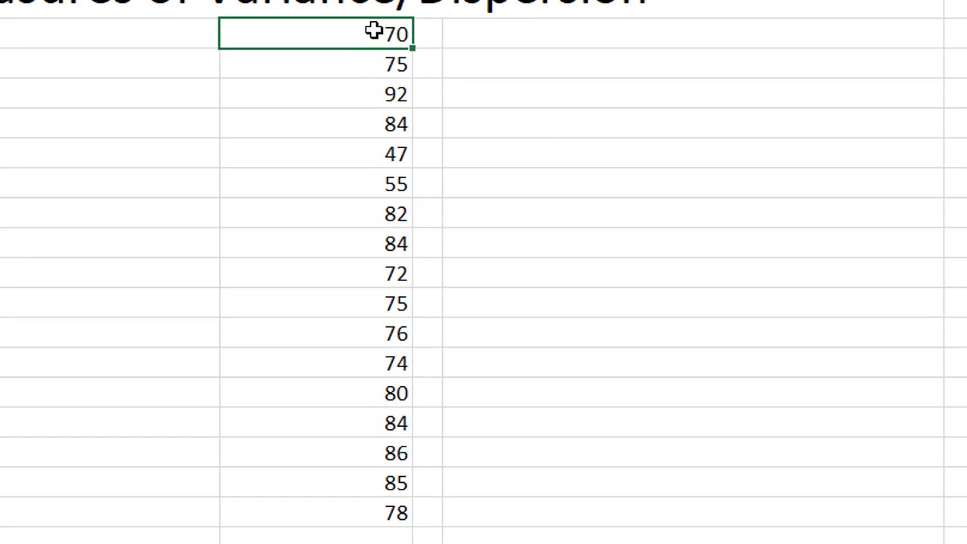
left_click_drag(373, 30, 369, 518)
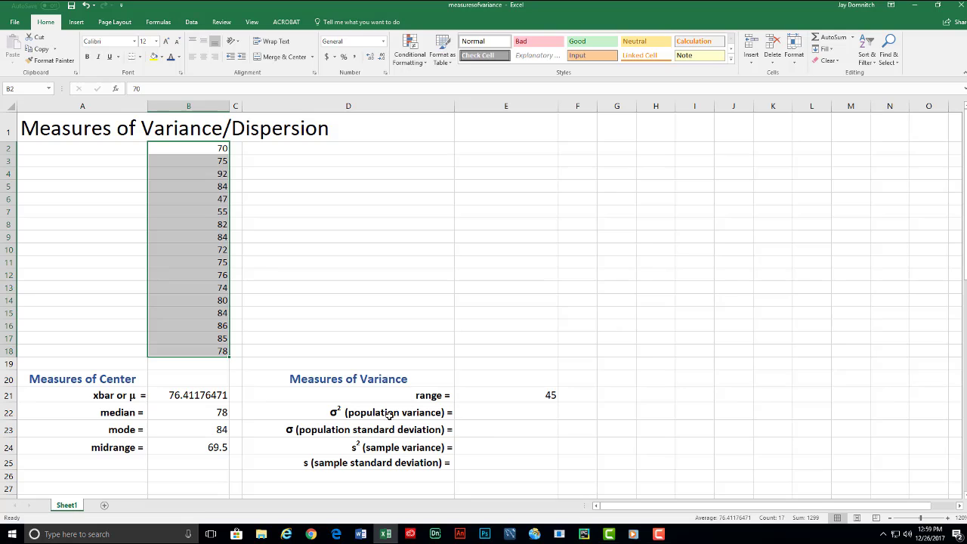
left_click(411, 447)
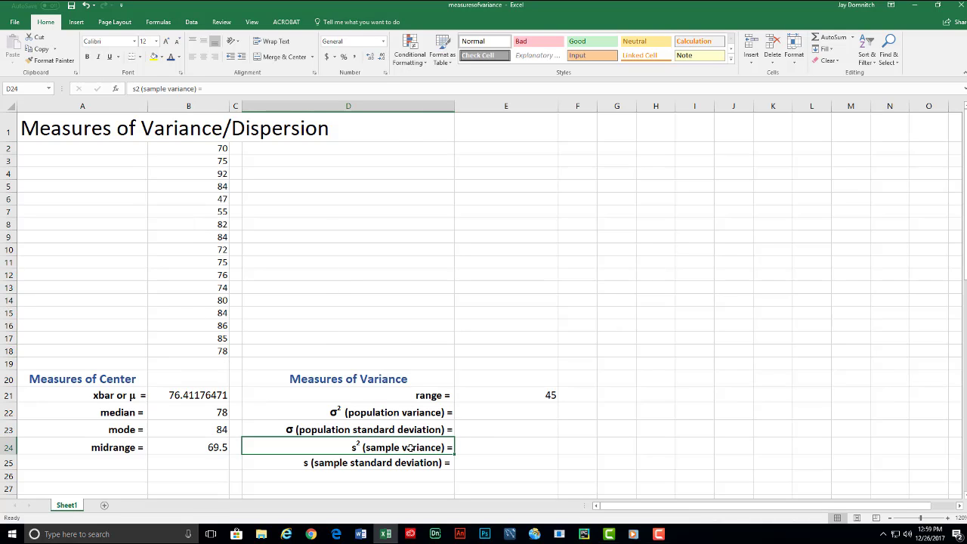
left_click(419, 412)
left_click(412, 448)
left_click(416, 413)
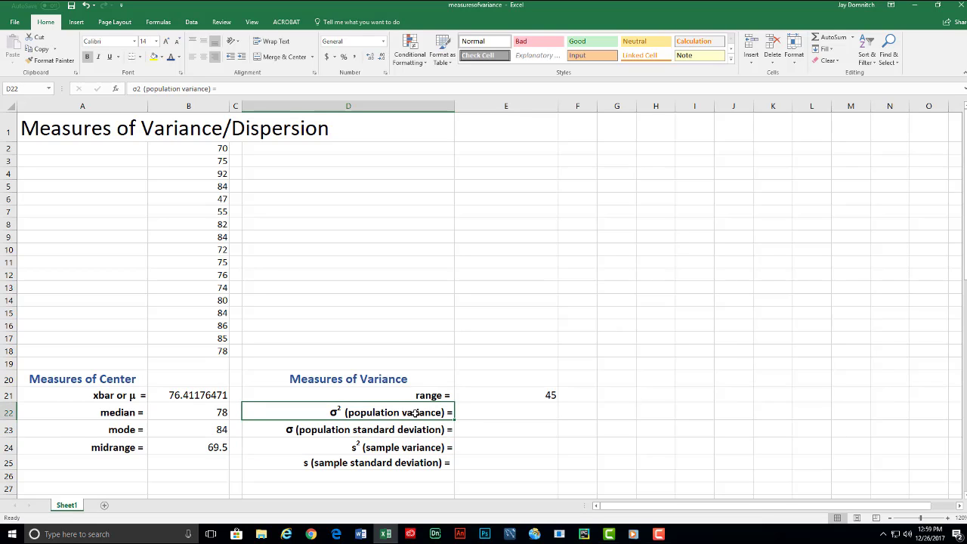
left_click(493, 412)
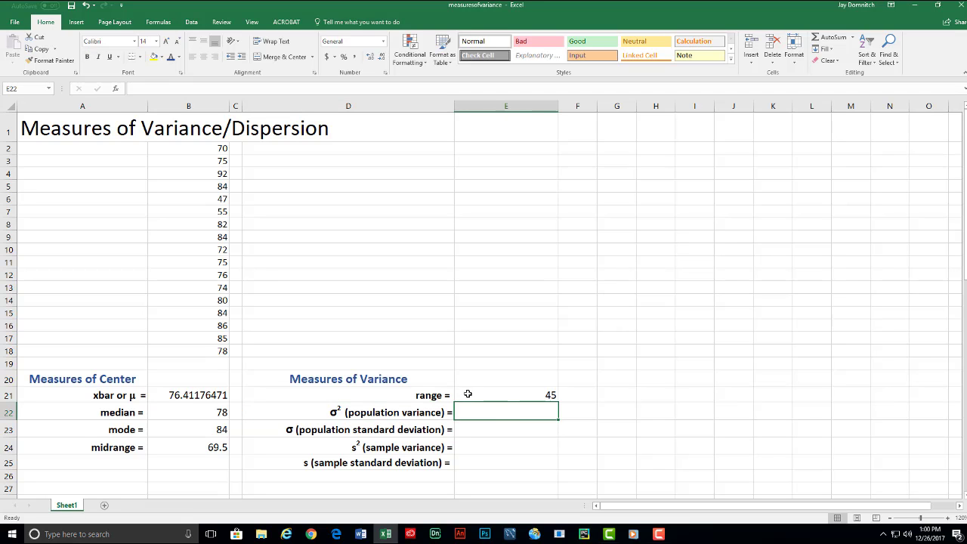
Enter =VAR.P(B2:B18) in E22, giving a population variance of 118.9480969.
type("=")
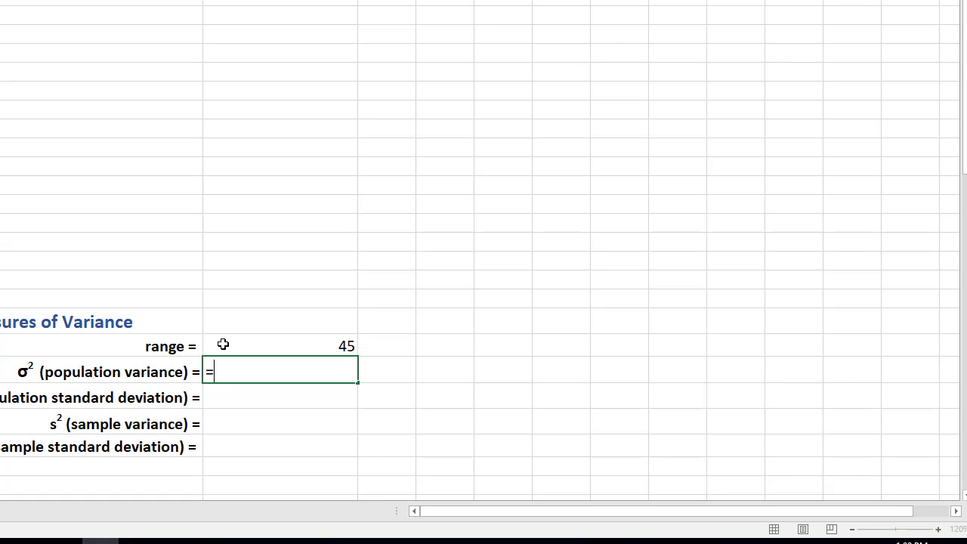
type("var")
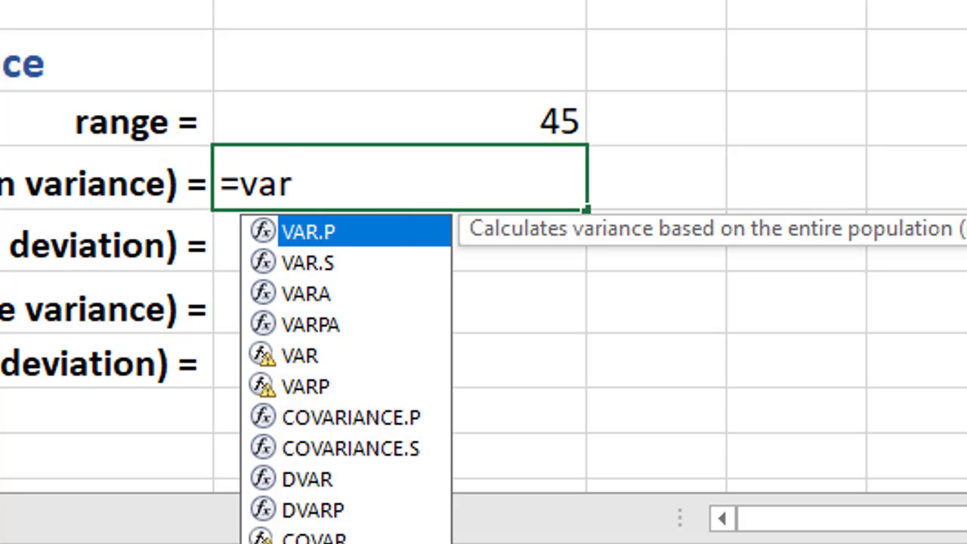
double_click(318, 236)
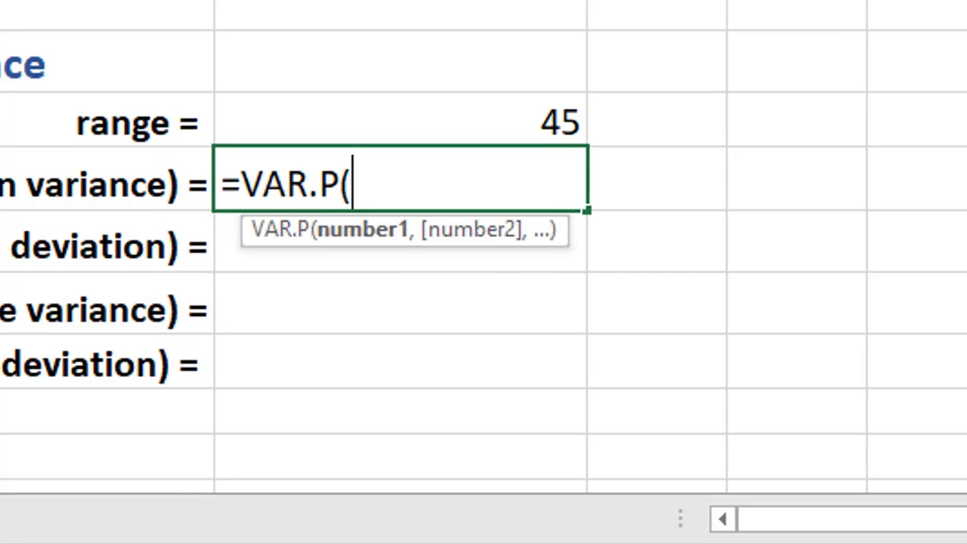
left_click(178, 101)
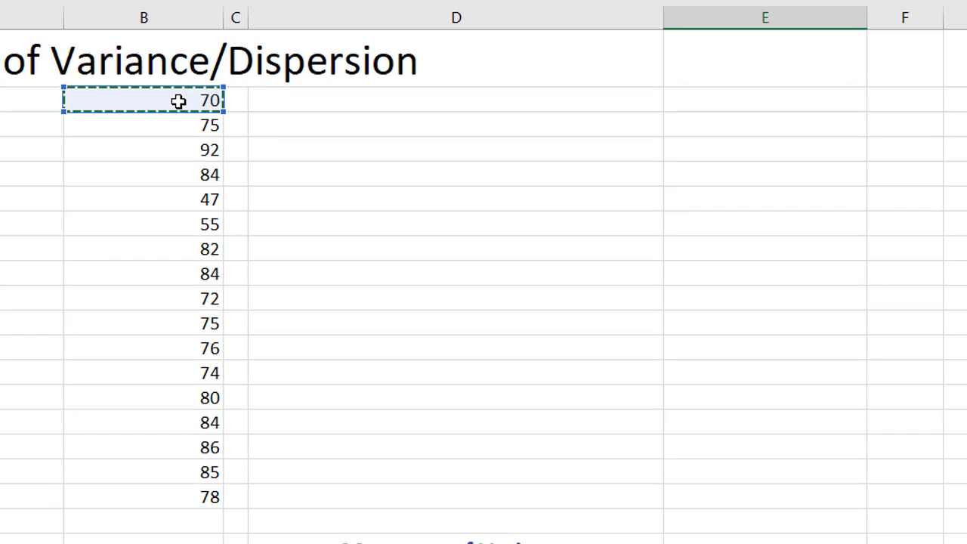
left_click_drag(178, 101, 173, 492)
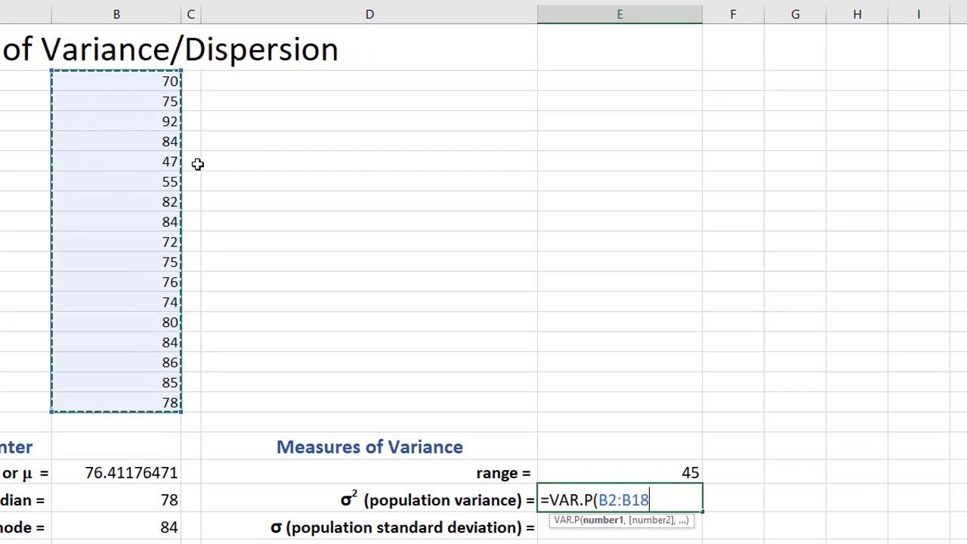
type(")")
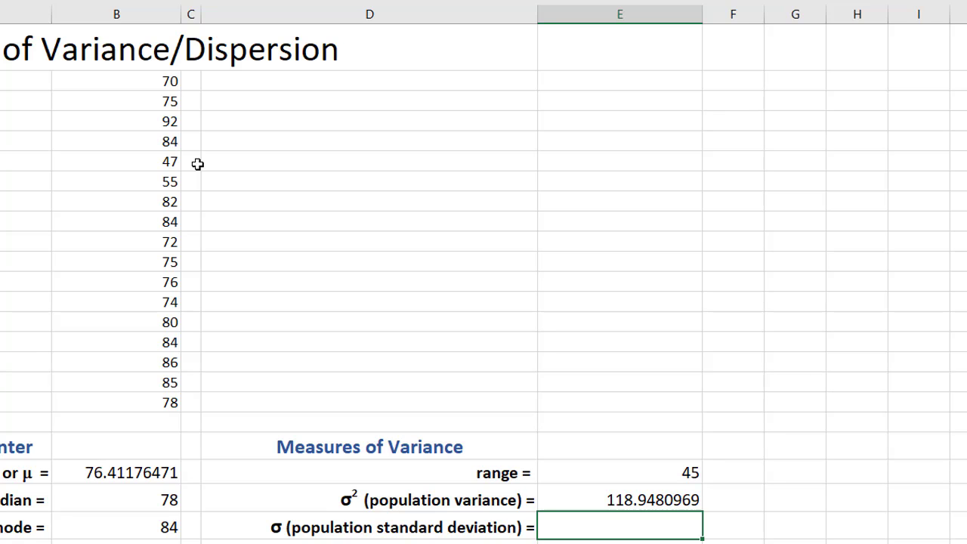
Enter =STDEV.P(B2:B18) beside σ, giving 10.90633288.
type("=")
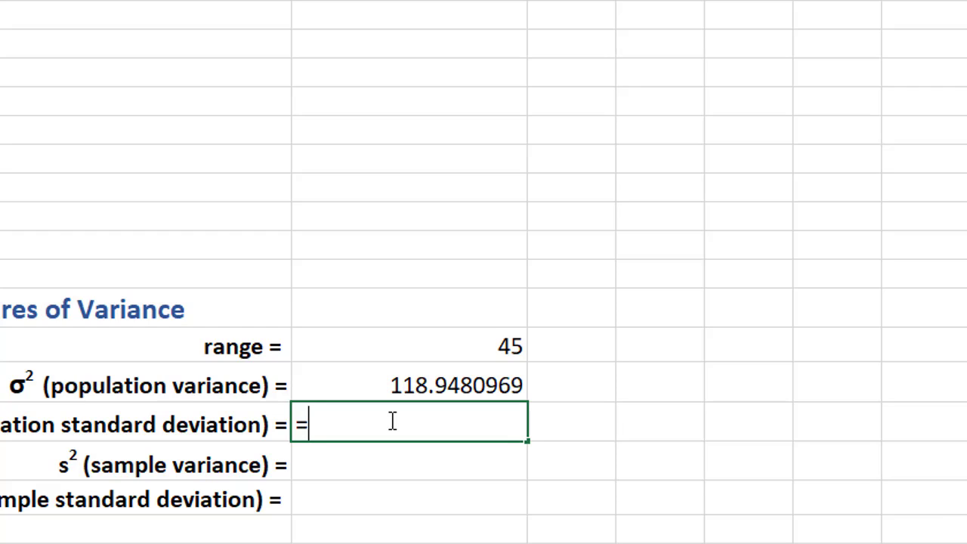
type("st")
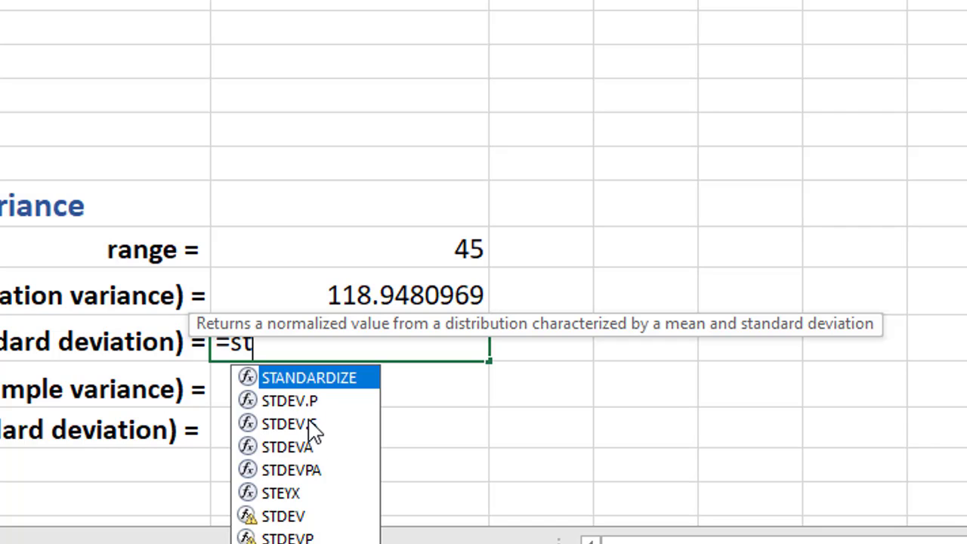
left_click(298, 400)
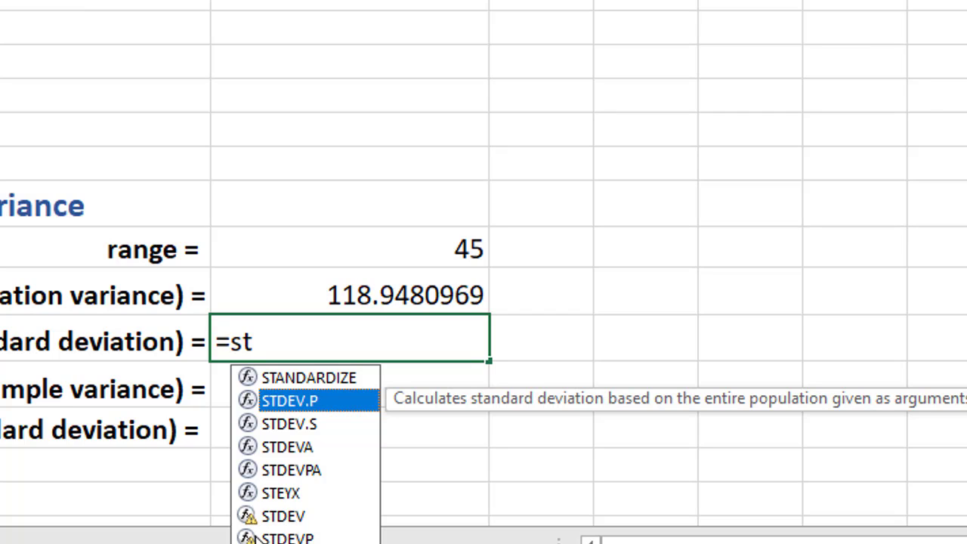
double_click(286, 397)
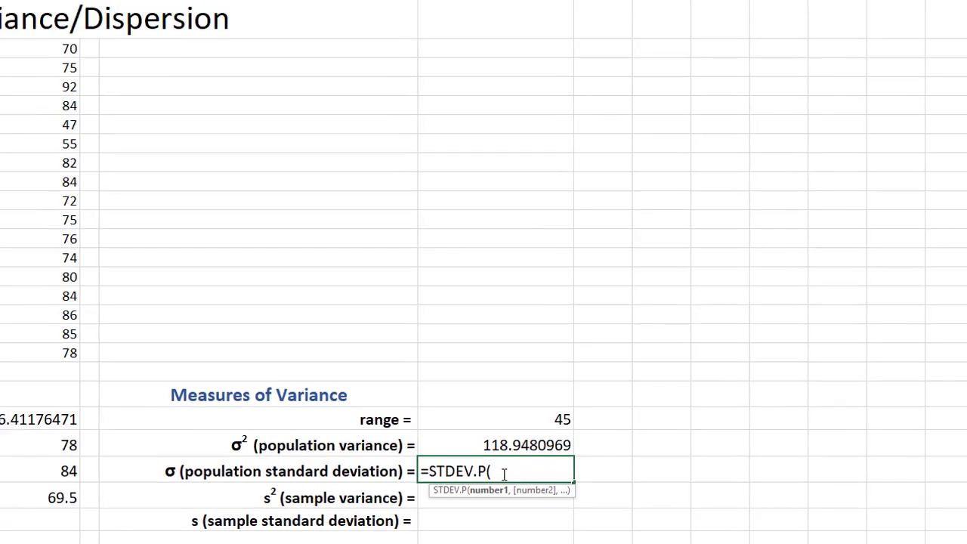
left_click_drag(60, 45, 43, 336)
left_click_drag(189, 334, 190, 346)
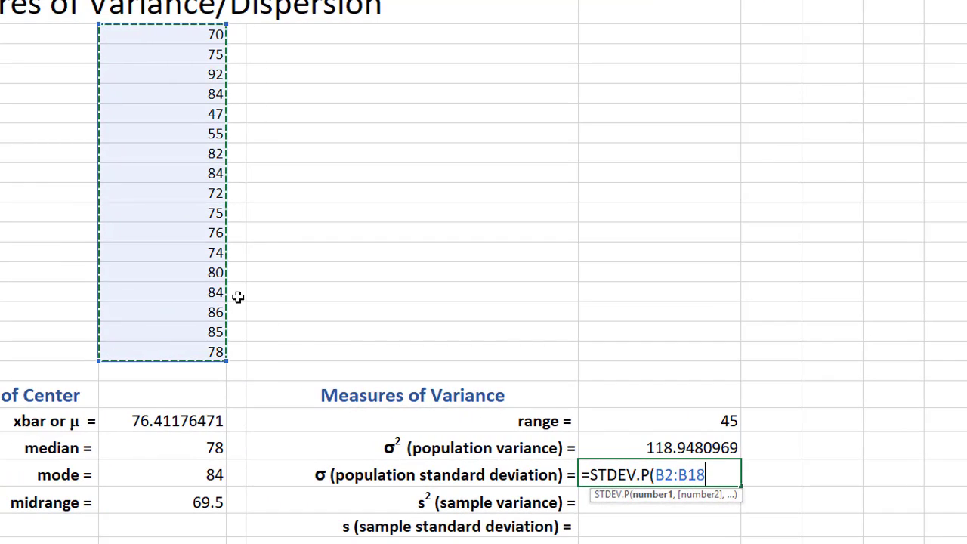
type(")")
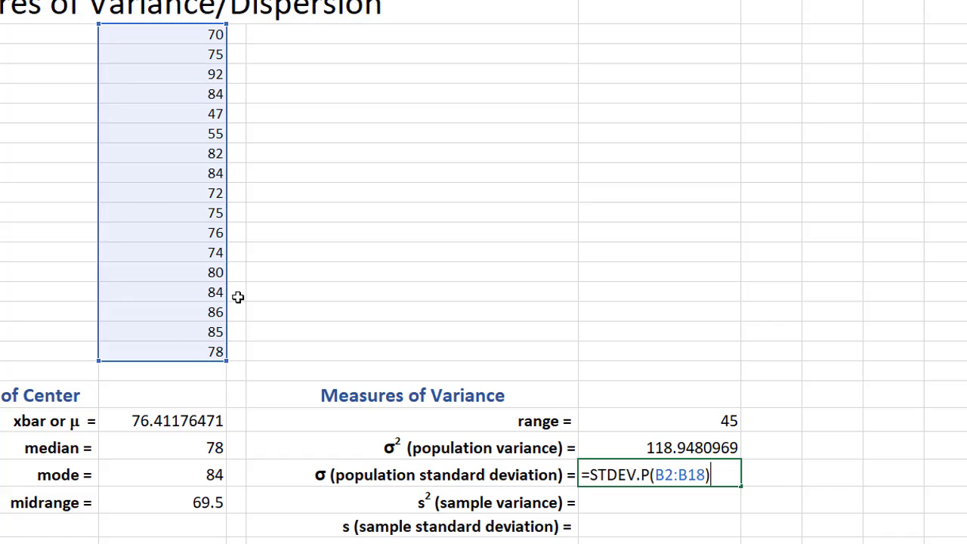
key("Return")
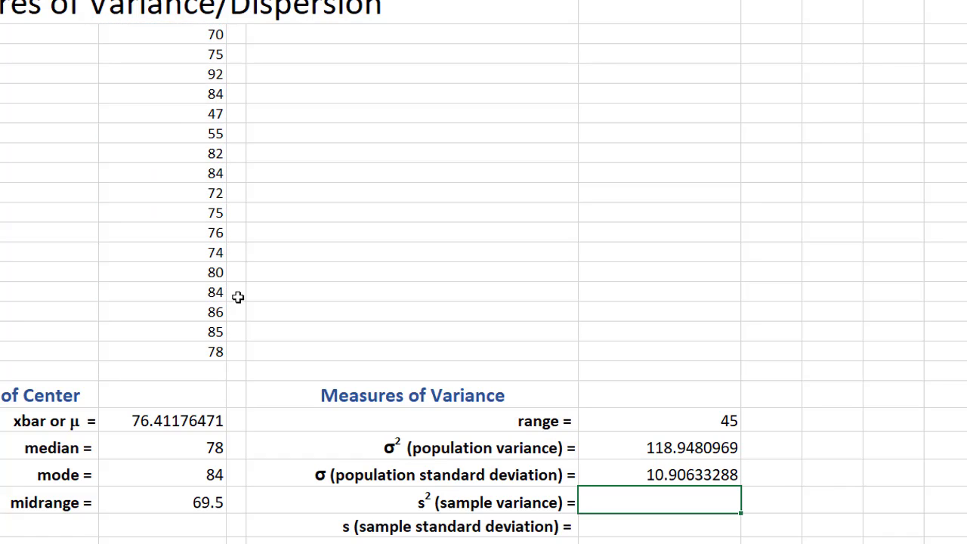
left_click(666, 451)
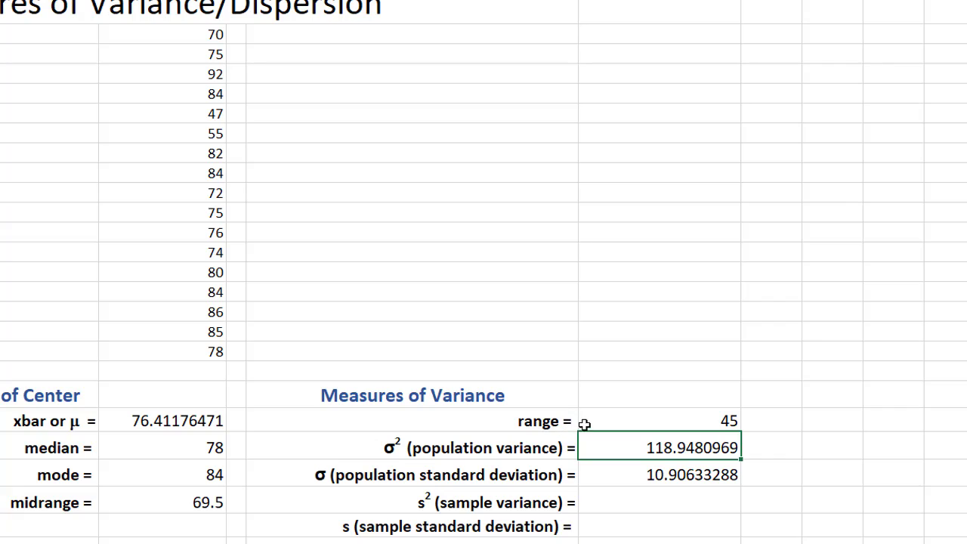
left_click(644, 476)
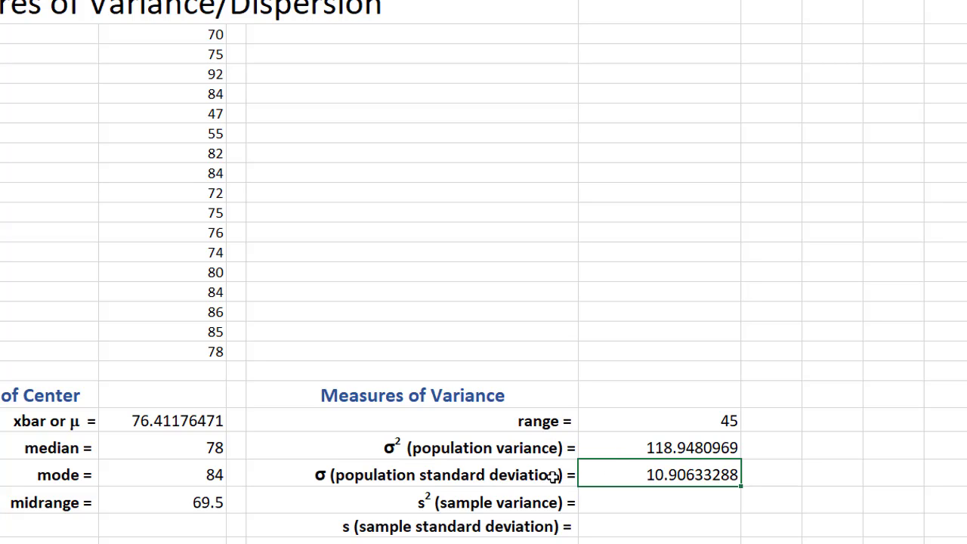
left_click(637, 448)
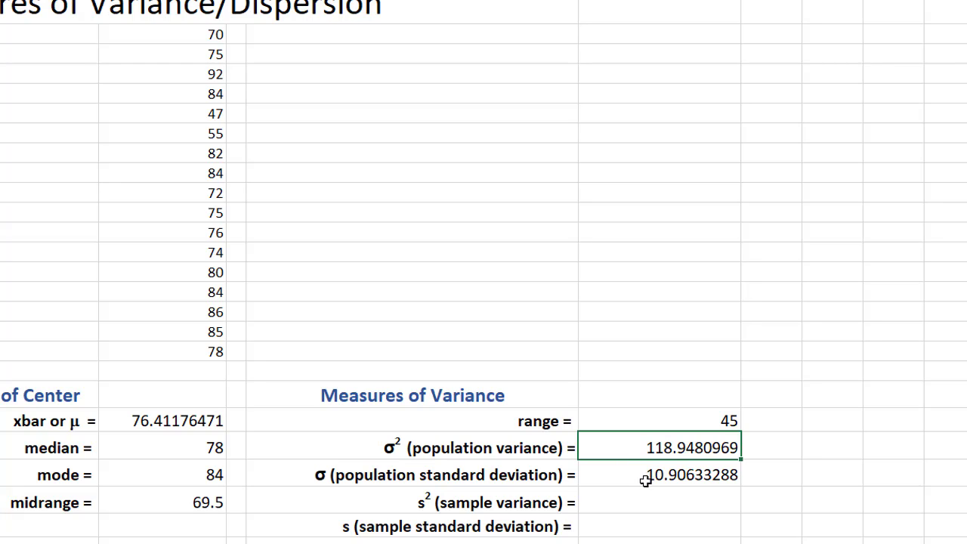
left_click(648, 474)
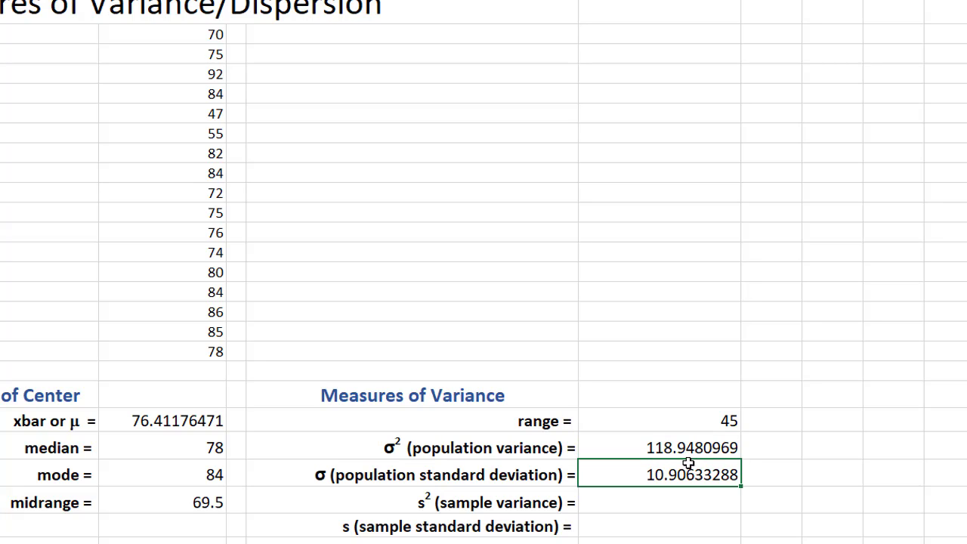
left_click(610, 501)
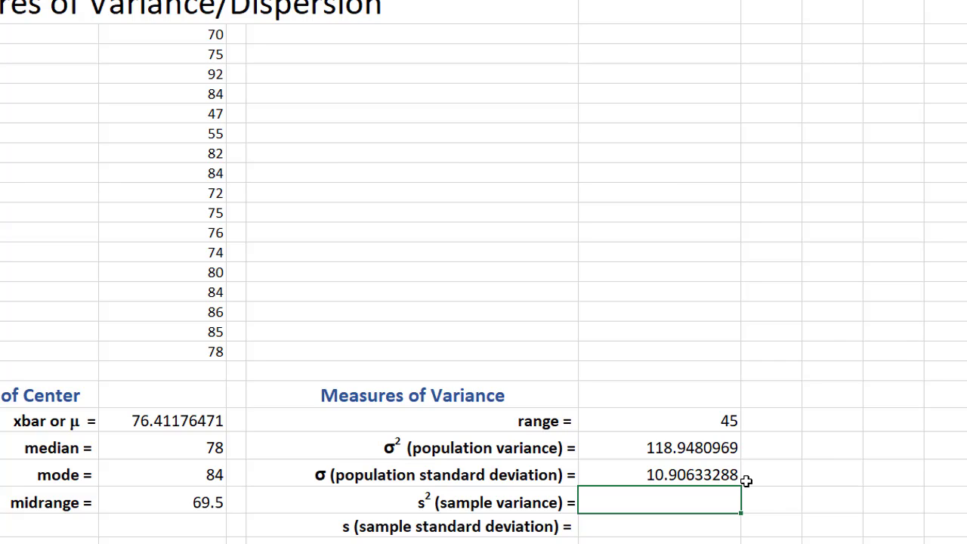
Enter =VAR.S(B2:B18) beside s², giving a sample variance of 126.3823529.
type("=var")
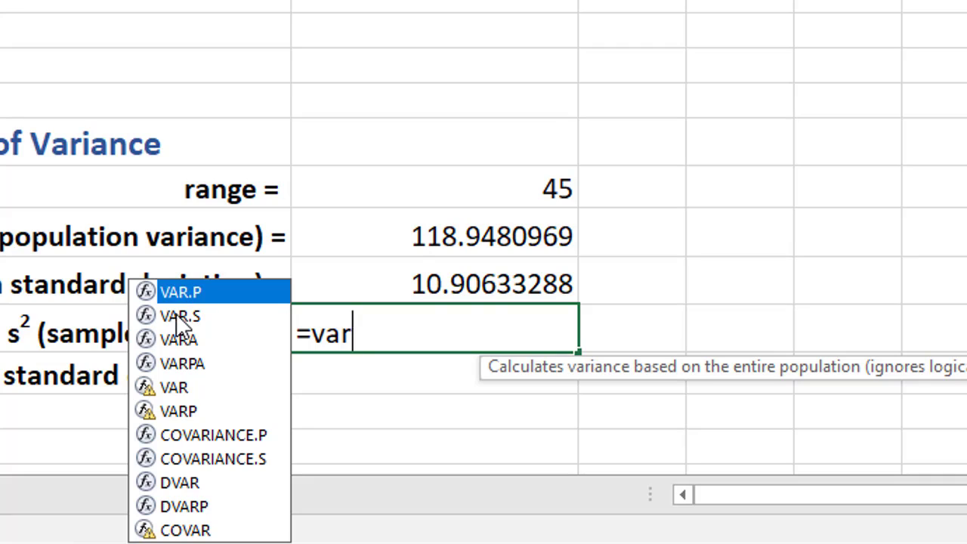
left_click(173, 316)
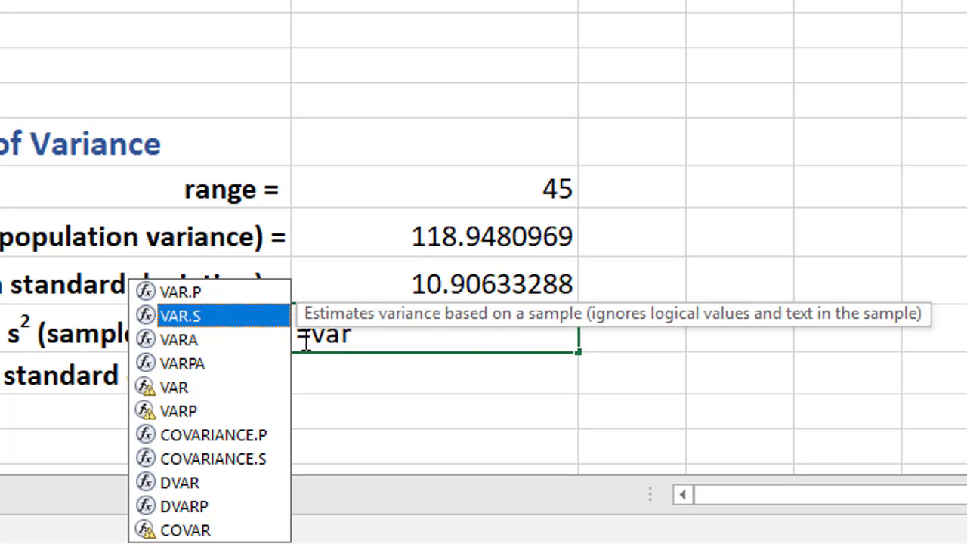
double_click(179, 315)
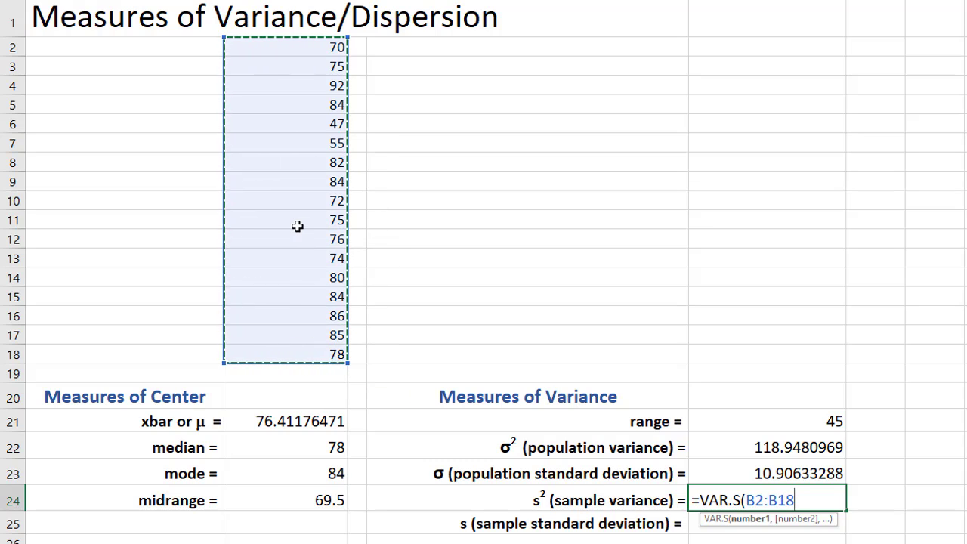
type(")")
key("Return")
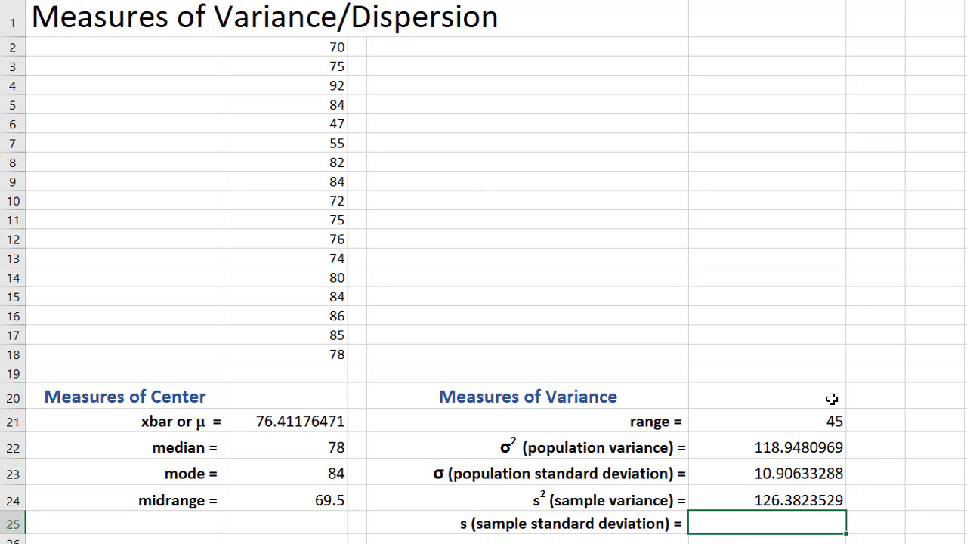
Enter =STDEV.S(B2:B18) in E25 to get the sample standard deviation 11.24199061.
type("=st")
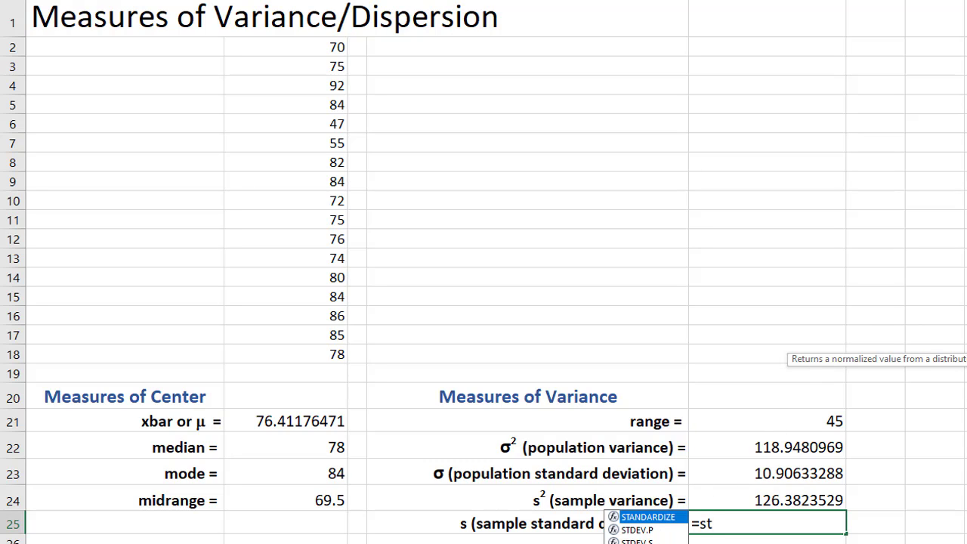
key("Down")
key("Down")
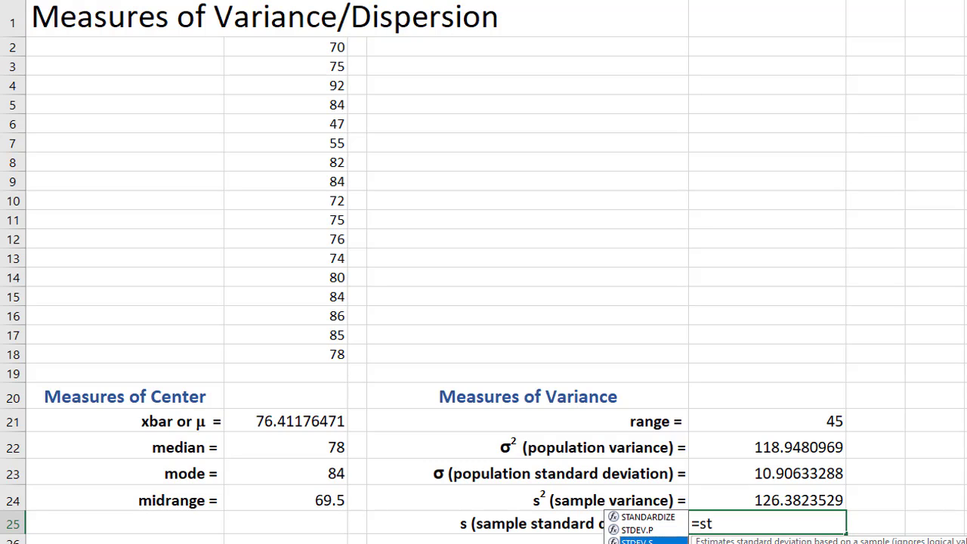
key("Tab")
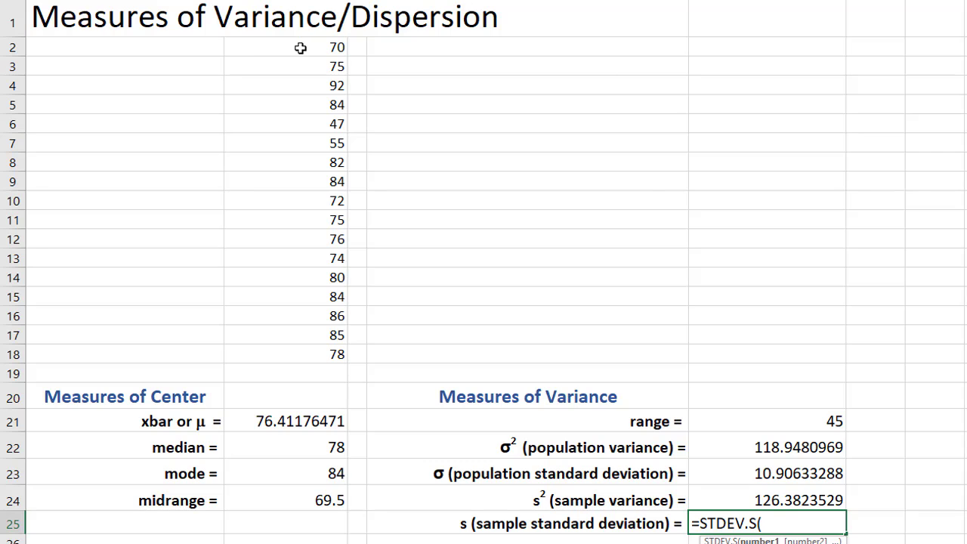
left_click_drag(299, 48, 313, 349)
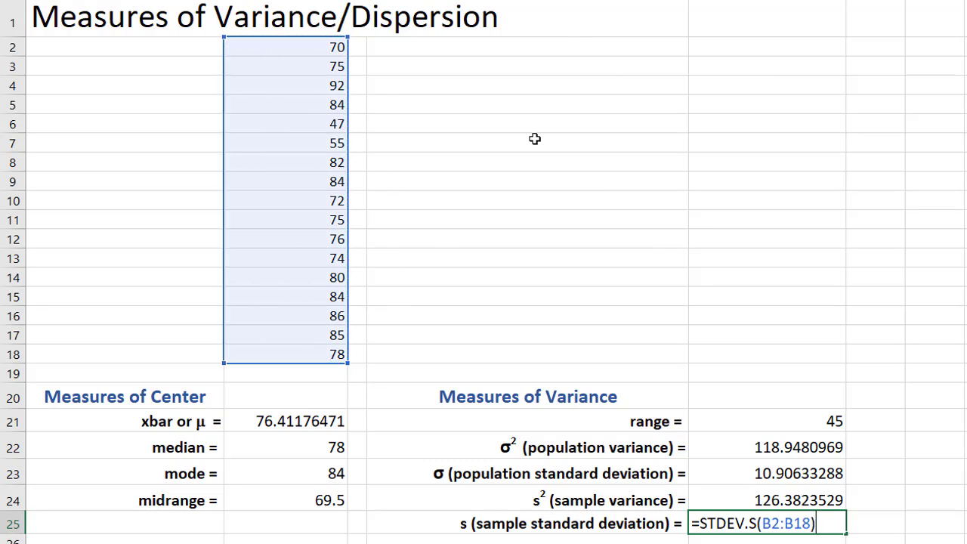
key("Return")
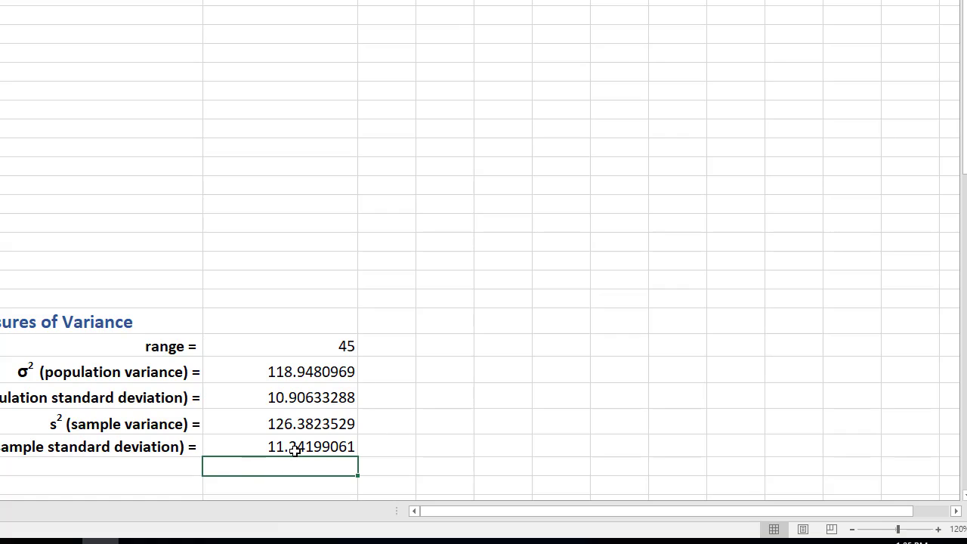
left_click(330, 424)
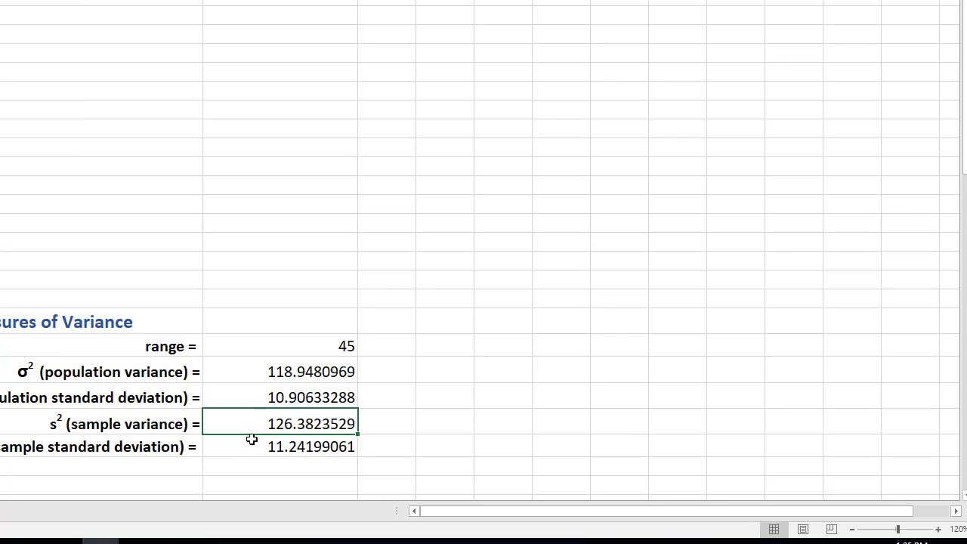
left_click(308, 448)
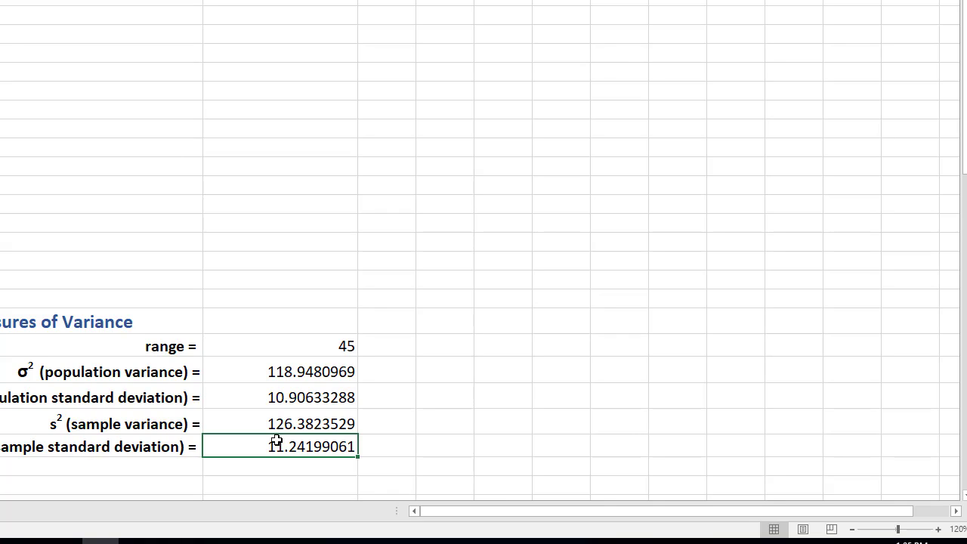
left_click(309, 424)
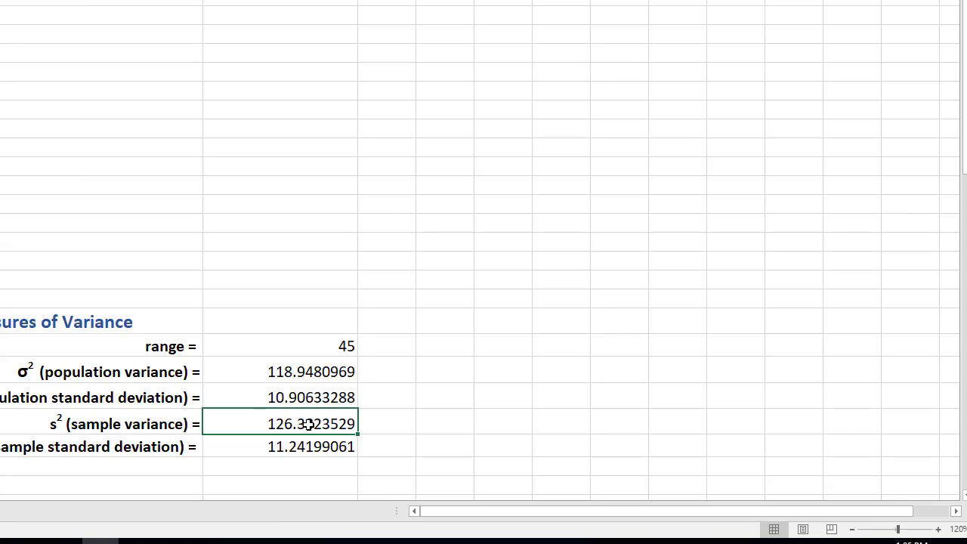
left_click(317, 372)
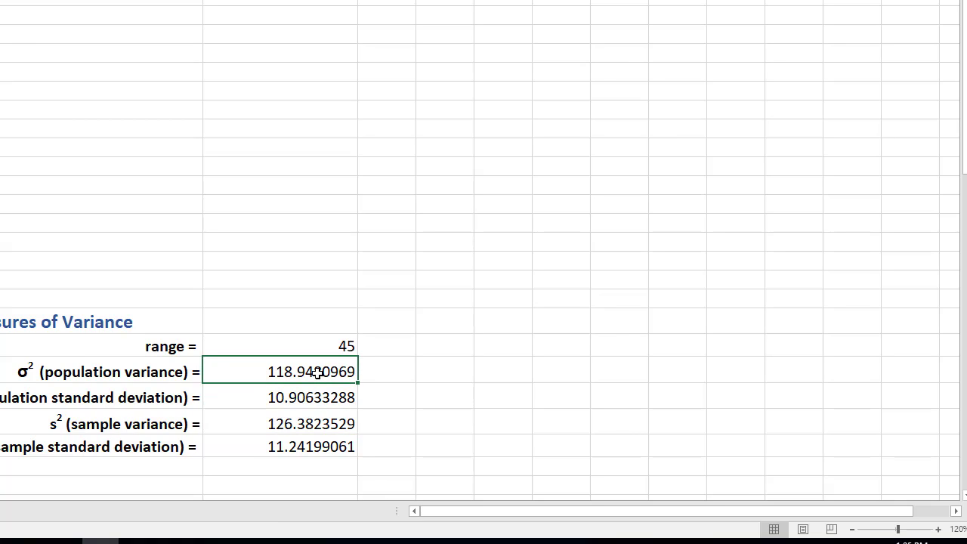
left_click(302, 447)
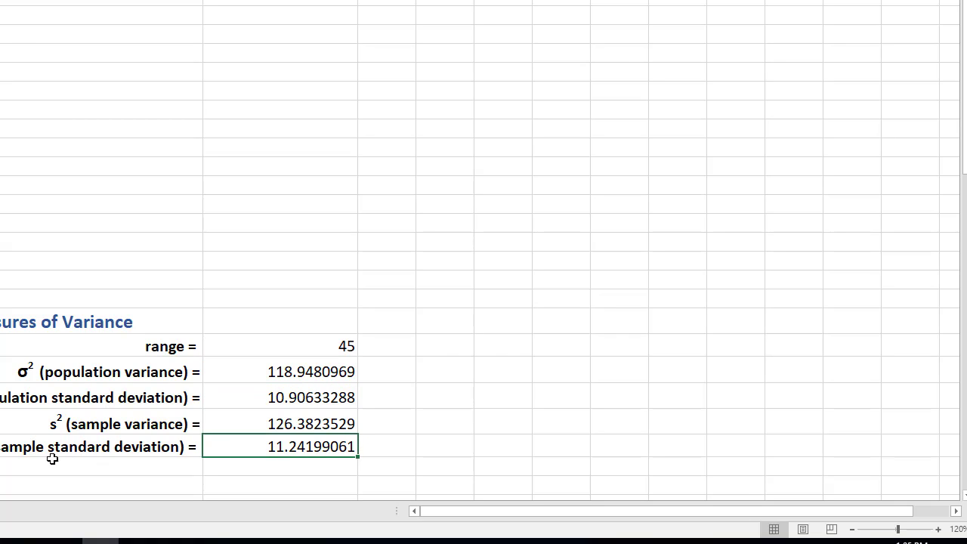
left_click(332, 401)
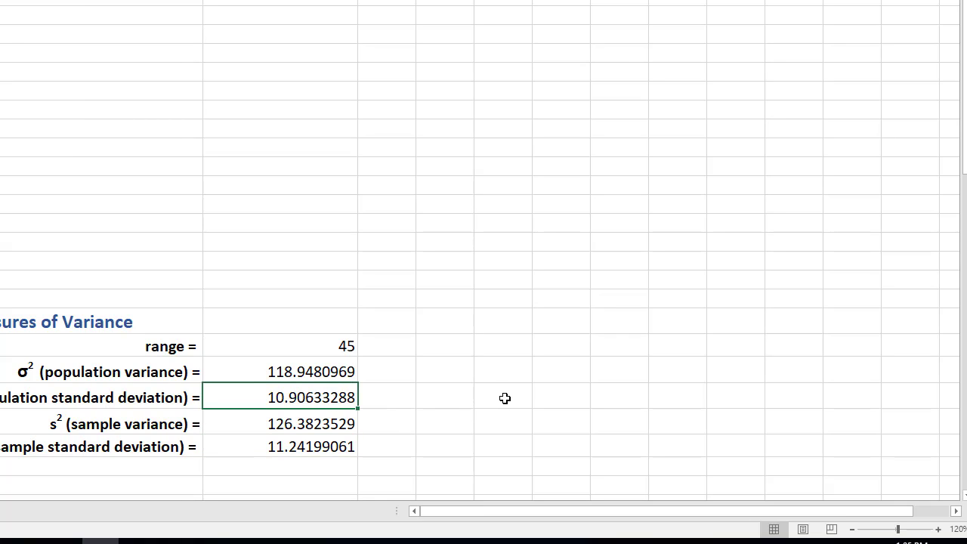